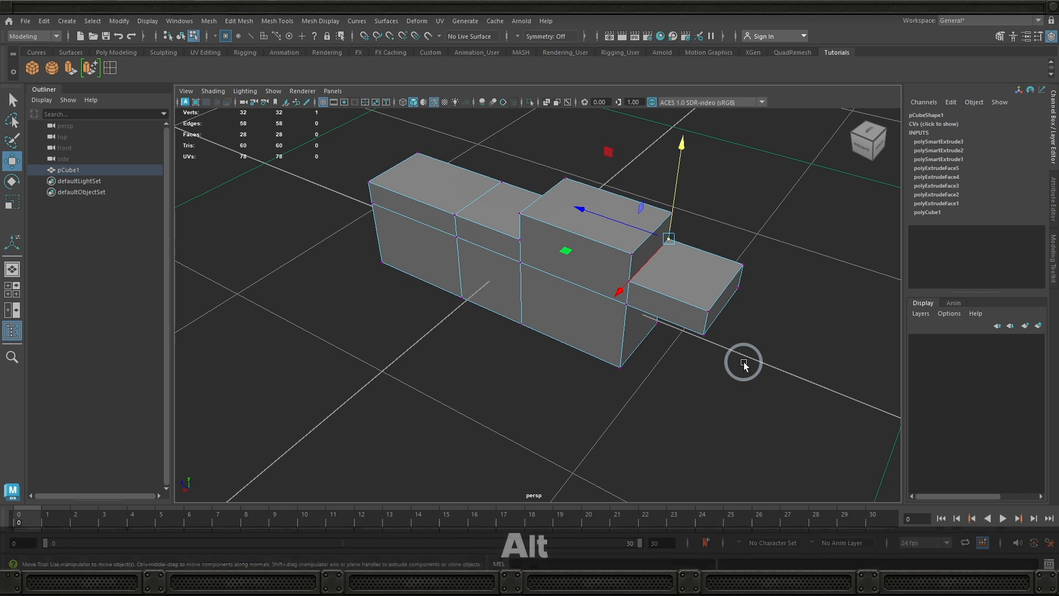
{"action": "left_click_drag", "start_coordinate": [744, 362], "coordinate": [716, 362], "text": "alt"}
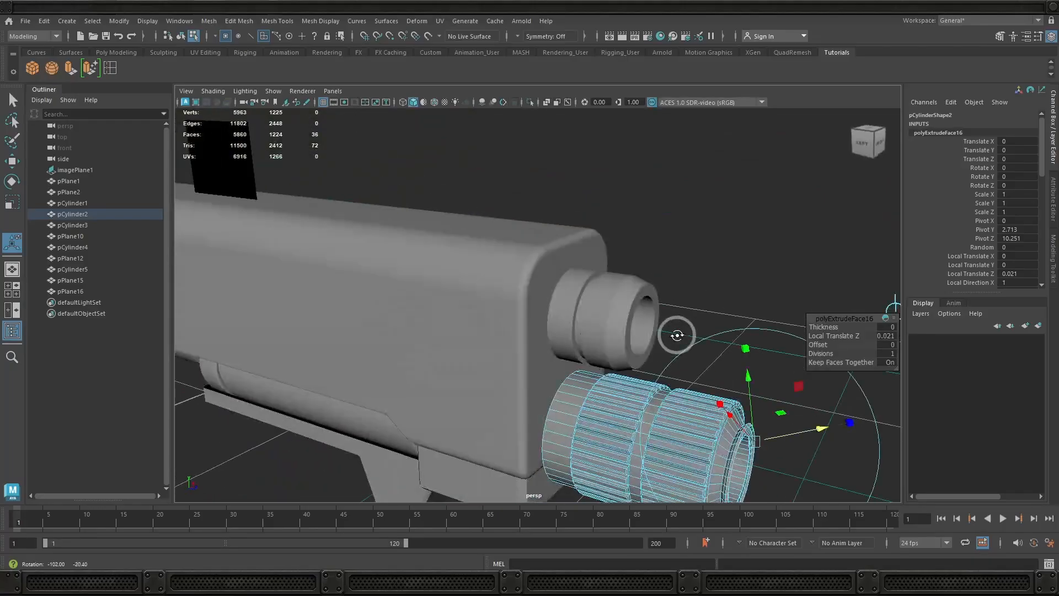
{"action": "left_click_drag", "start_coordinate": [676, 333], "coordinate": [433, 312], "text": "alt"}
- Extrude the full ring of sloped faces around the opening at the front of the ribbed cylinder
{"action": "left_click", "coordinate": [181, 36]}
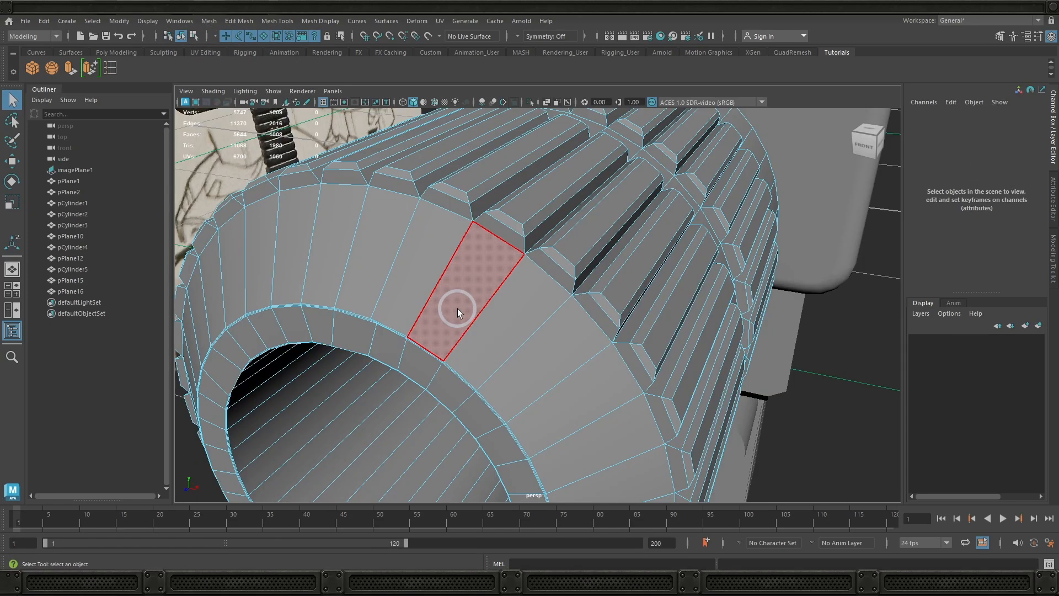
{"action": "left_click", "coordinate": [458, 307]}
{"action": "double_click", "coordinate": [422, 266], "text": "shift"}
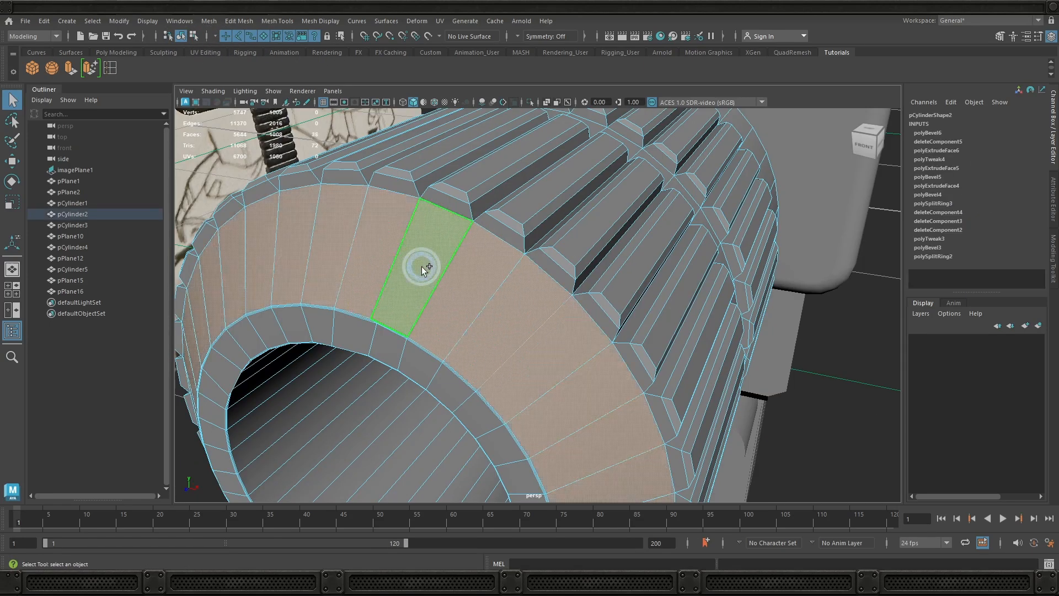
{"action": "key", "text": "ctrl+e"}
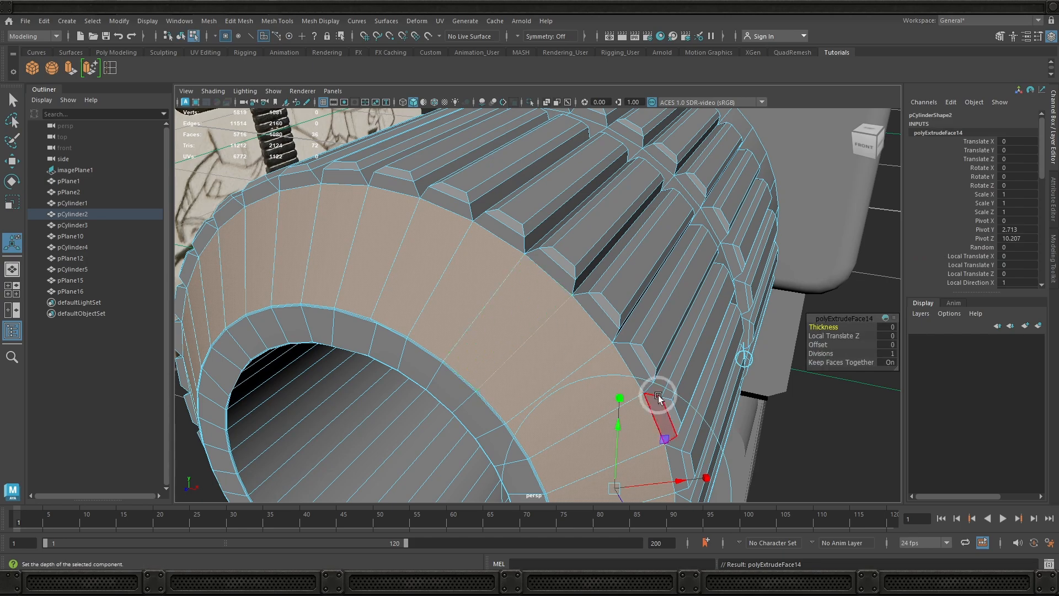
{"action": "middle_click_drag", "start_coordinate": [657, 416], "coordinate": [619, 356], "text": "alt"}
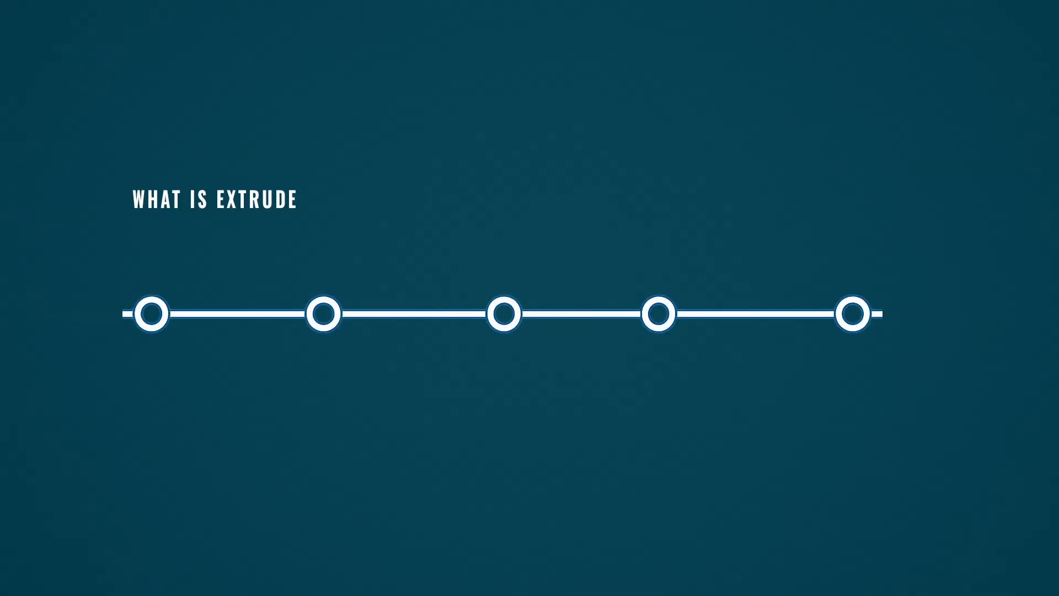
- Extrude the two adjacent long side faces on the frame of the gun model
{"action": "right_click_drag", "start_coordinate": [544, 264], "coordinate": [544, 272]}
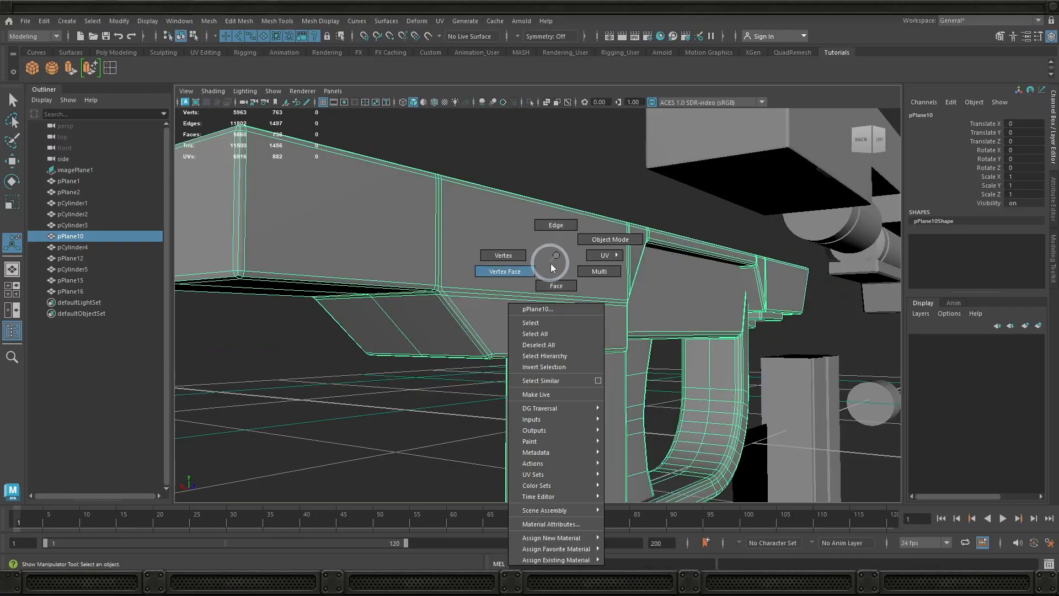
{"action": "left_click", "coordinate": [416, 238]}
{"action": "left_click", "coordinate": [493, 241], "text": "shift"}
{"action": "left_click_drag", "start_coordinate": [493, 241], "coordinate": [560, 352], "text": "alt"}
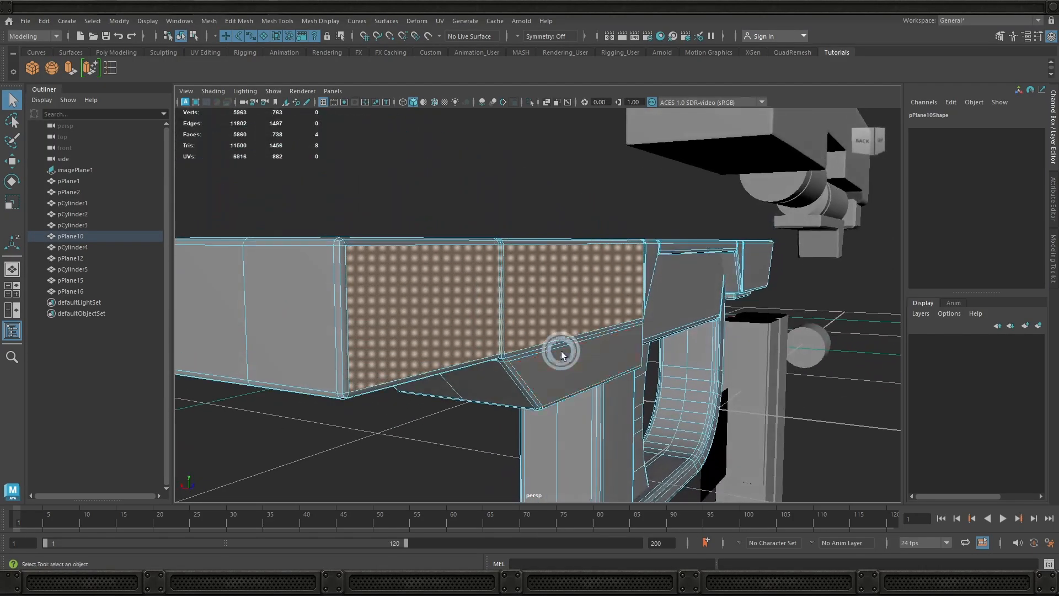
{"action": "key", "text": "ctrl+e"}
{"action": "left_click_drag", "start_coordinate": [562, 306], "coordinate": [577, 338]}
{"action": "left_click", "coordinate": [571, 306]}
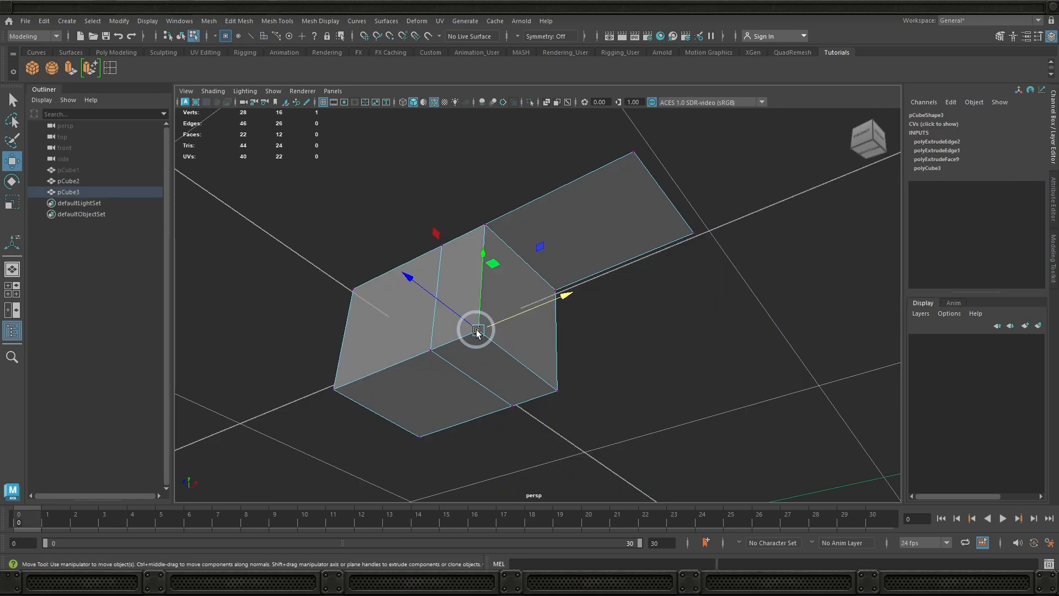
- Extrude the selected corner vertex of the cube and pull the extruded tip outward along the X axis
{"action": "key", "text": "ctrl+e"}
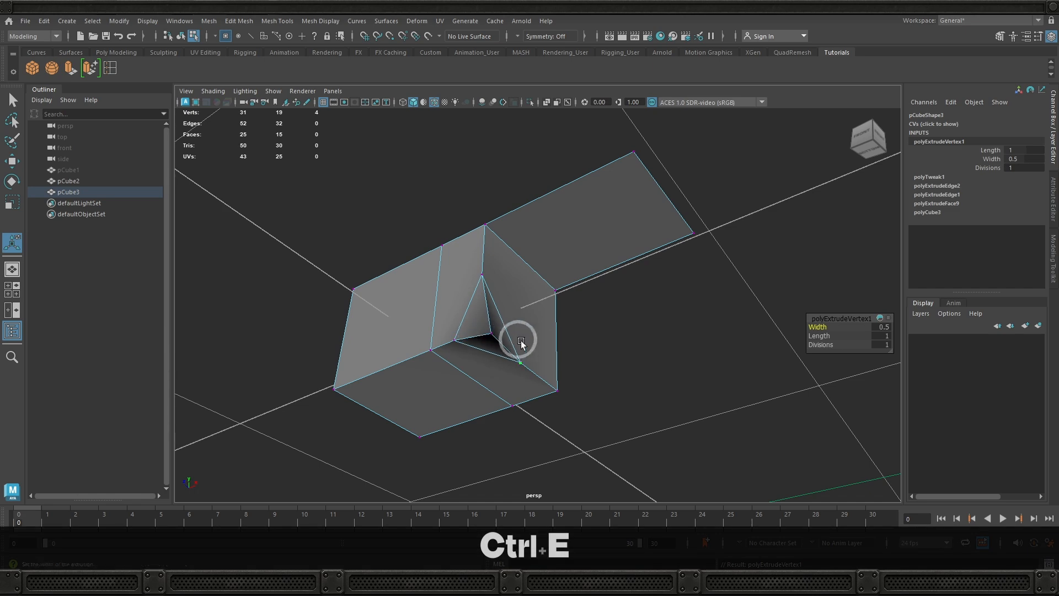
{"action": "key", "text": "w"}
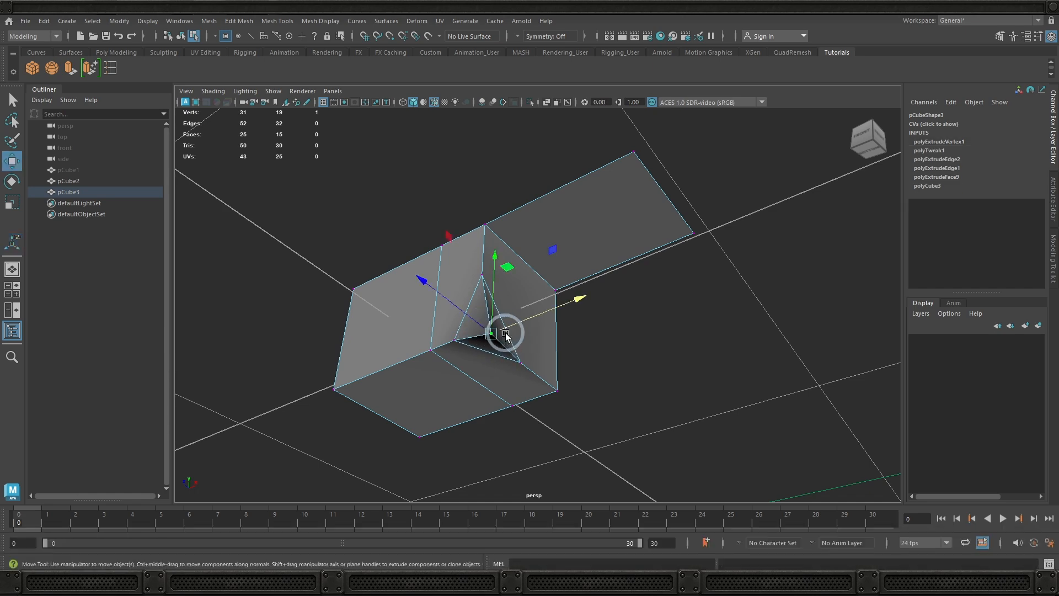
{"action": "left_click_drag", "start_coordinate": [531, 316], "coordinate": [664, 293]}
{"action": "key", "text": "ctrl"}
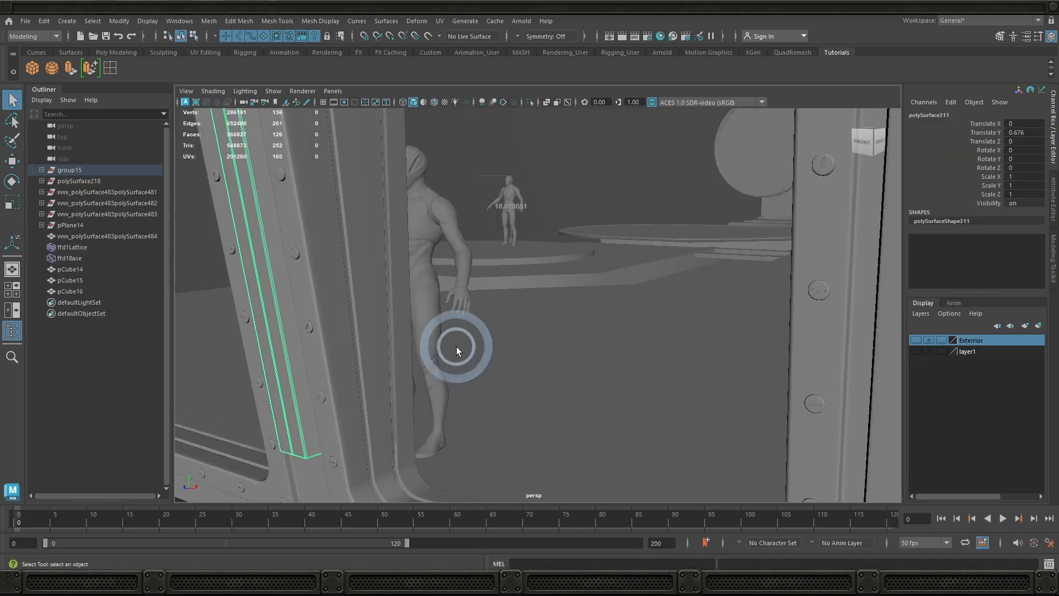
- Extrude the long front faces of the narrow strip on the window pillar, reposition them, and extrude again
{"action": "middle_click_drag", "start_coordinate": [449, 345], "coordinate": [522, 376], "text": "alt"}
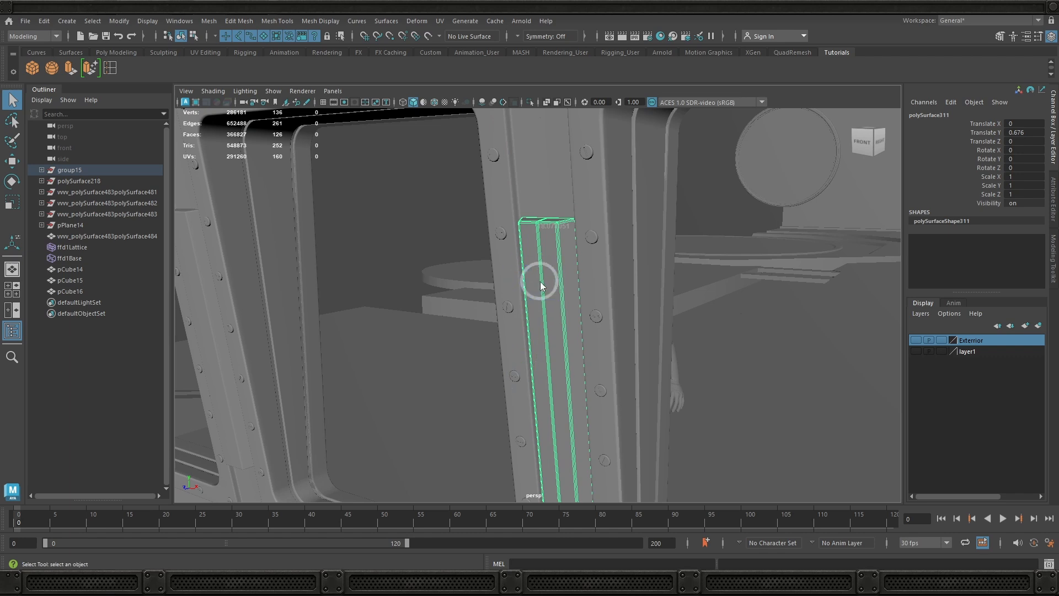
{"action": "right_click_drag", "start_coordinate": [539, 280], "coordinate": [534, 294]}
{"action": "left_click", "coordinate": [532, 300]}
{"action": "left_click", "coordinate": [548, 295], "text": "shift"}
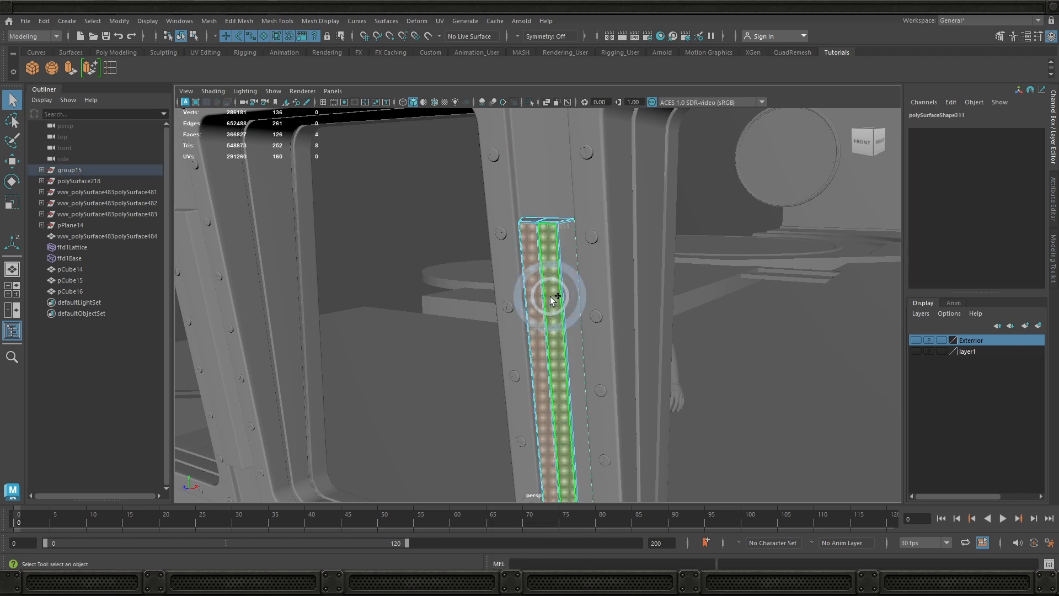
{"action": "key", "text": "ctrl+e"}
{"action": "key", "text": "w"}
{"action": "left_click_drag", "start_coordinate": [495, 443], "coordinate": [525, 427]}
{"action": "key", "text": "ctrl+e"}
{"action": "key", "text": "r"}
{"action": "key", "text": "w"}
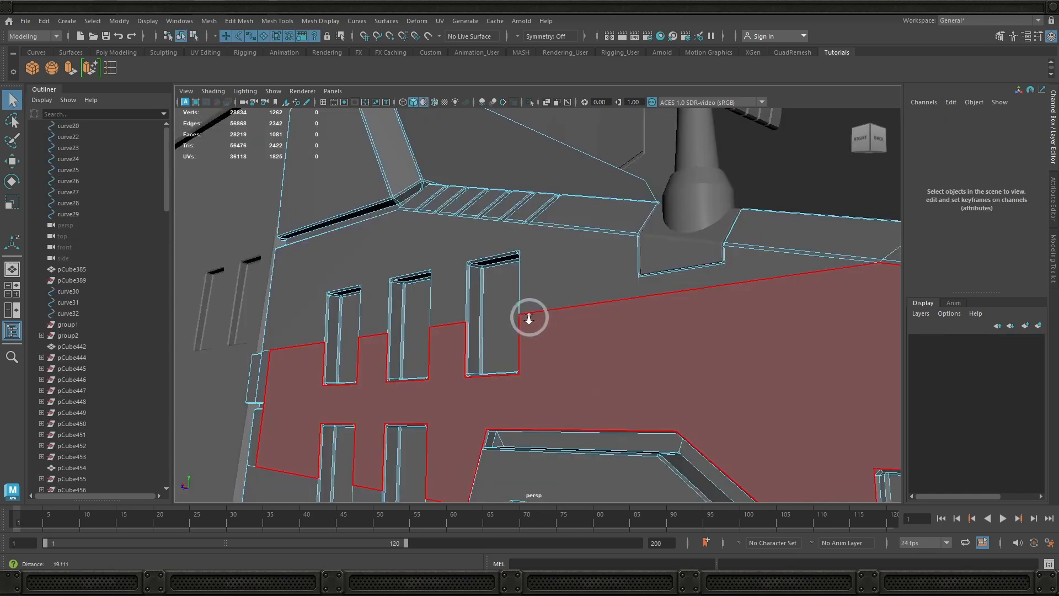
- Extrude the back faces of the three upper wall recesses with a Local Translate Z of 0.123
{"action": "left_click", "coordinate": [507, 320]}
{"action": "left_click", "coordinate": [409, 313], "text": "shift"}
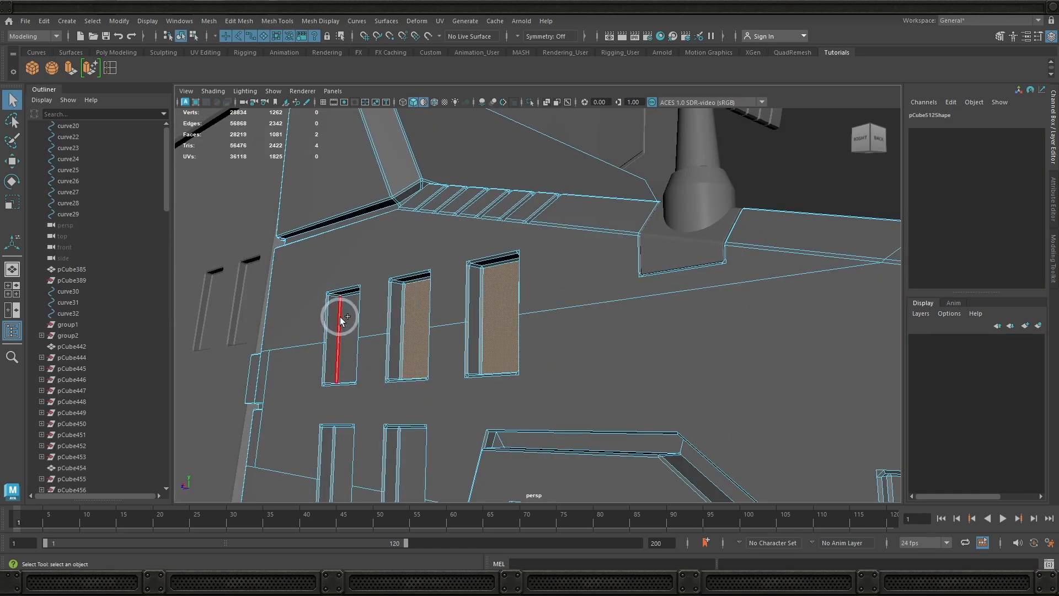
{"action": "left_click", "coordinate": [341, 317], "text": "shift"}
{"action": "left_click", "coordinate": [343, 317], "text": "shift"}
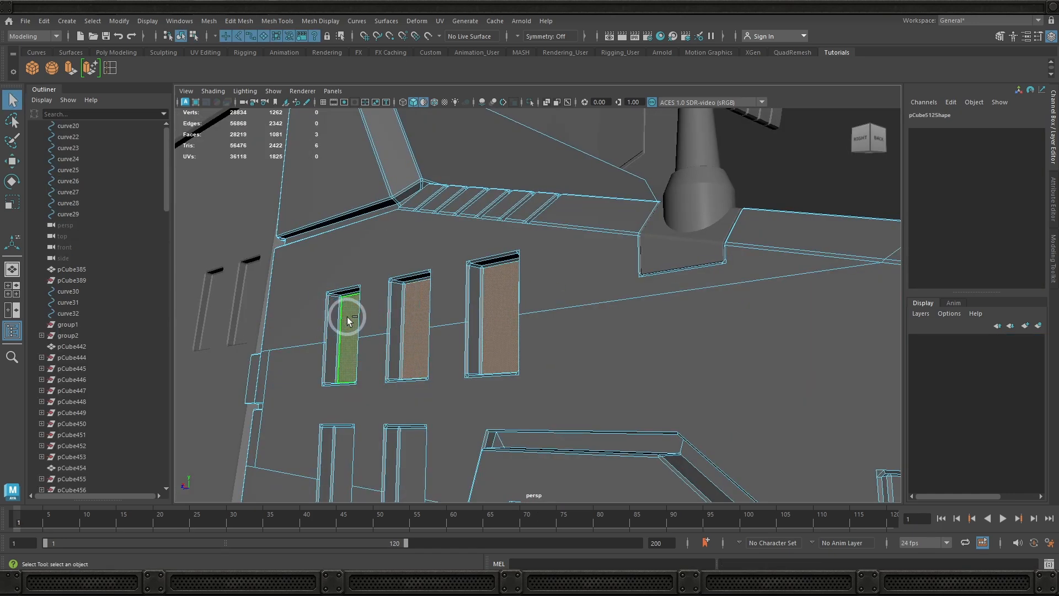
{"action": "key", "text": "ctrl+e"}
{"action": "left_click_drag", "start_coordinate": [327, 340], "coordinate": [300, 332]}
{"action": "right_click_drag", "start_coordinate": [623, 370], "coordinate": [582, 372], "text": "alt"}
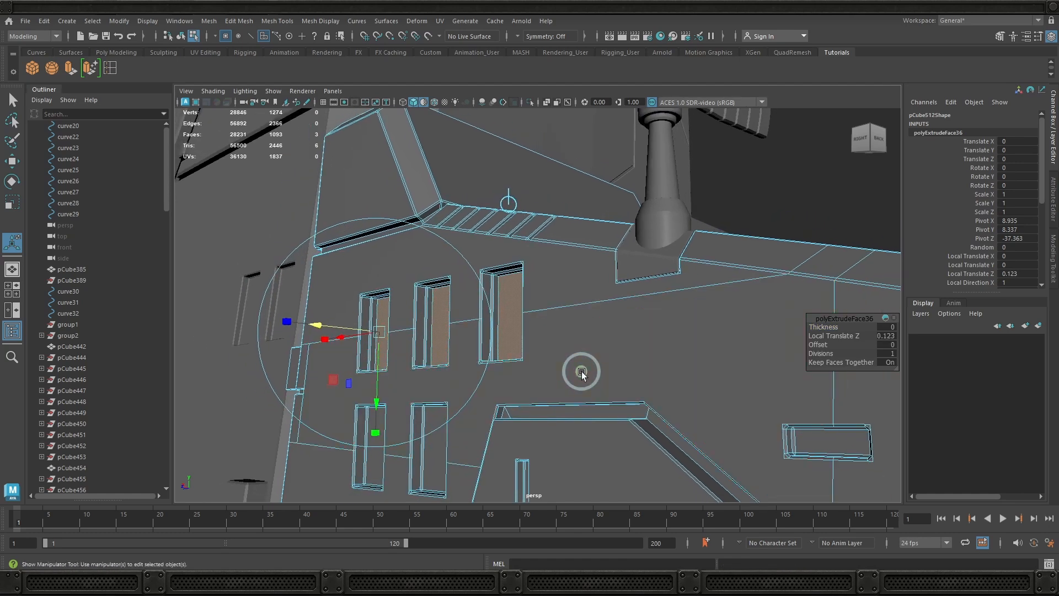
{"action": "left_click_drag", "start_coordinate": [582, 372], "coordinate": [601, 359], "text": "alt"}
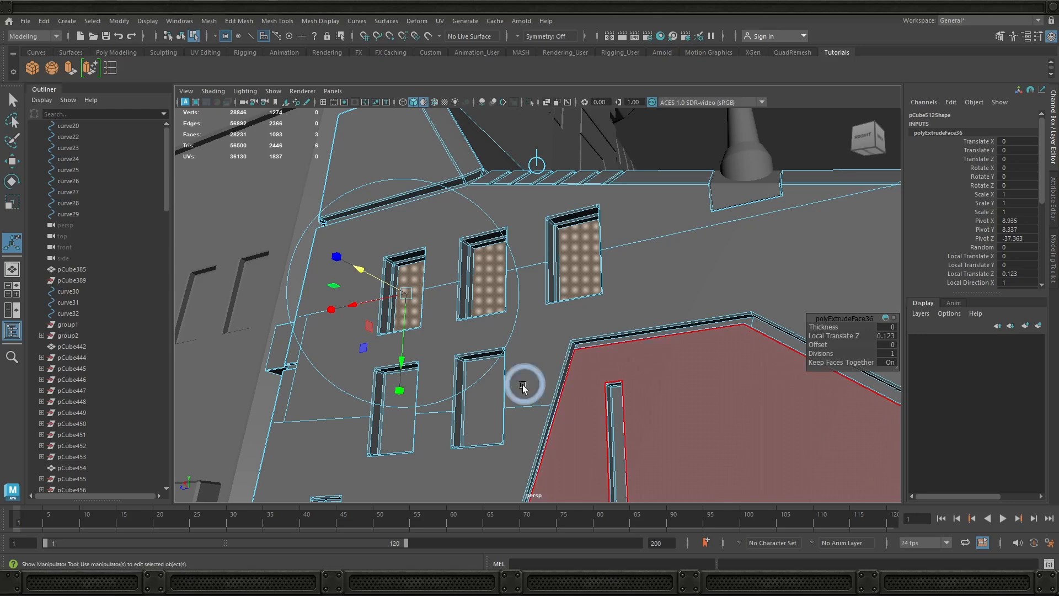
{"action": "left_click", "coordinate": [481, 401]}
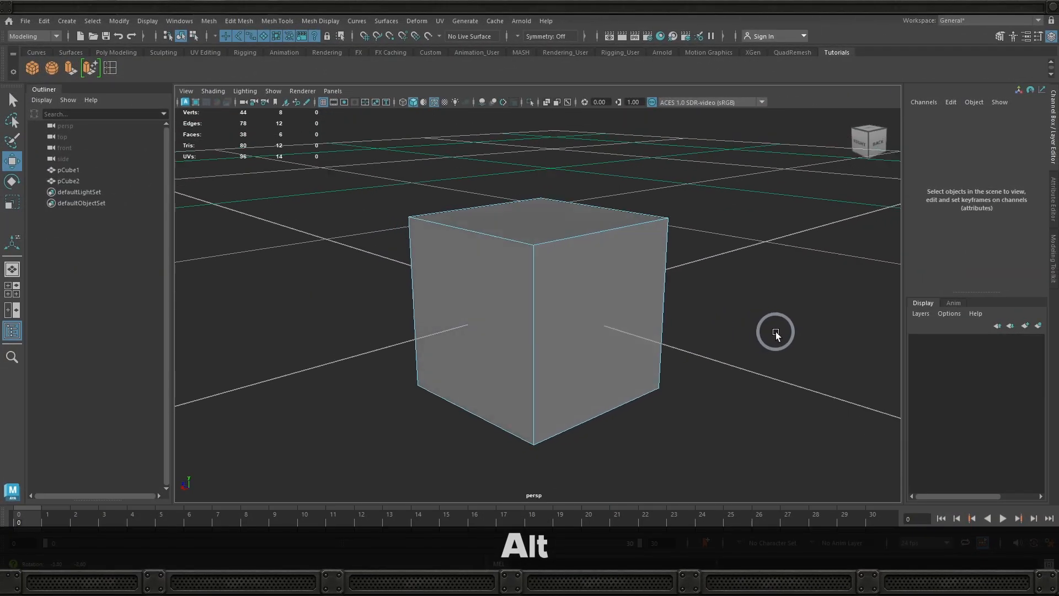
- Try to extrude the cube with no component selected
{"action": "left_click_drag", "start_coordinate": [778, 331], "coordinate": [776, 342], "text": "alt"}
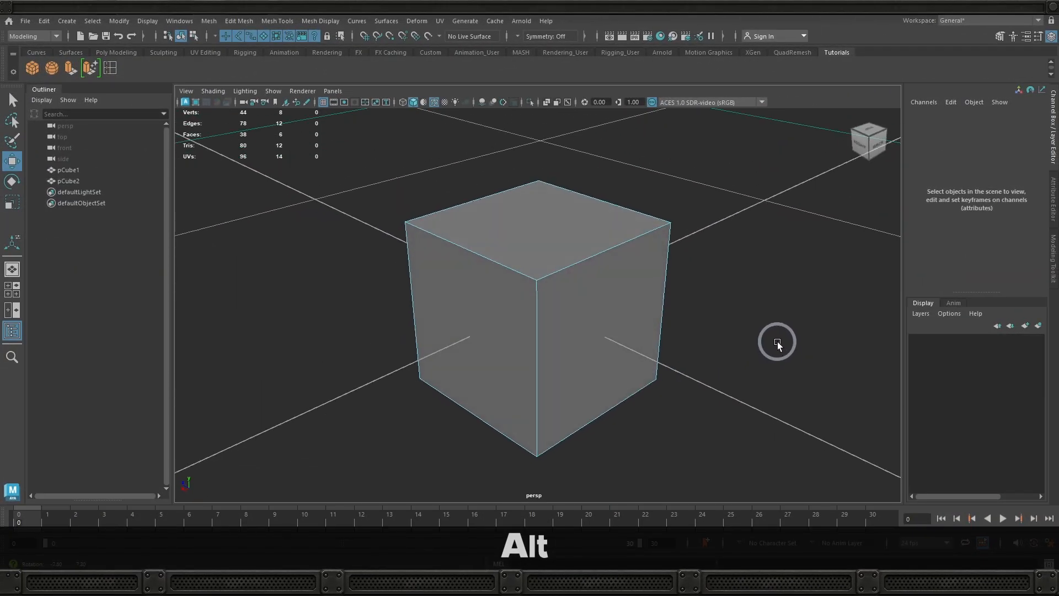
{"action": "left_click", "coordinate": [600, 320]}
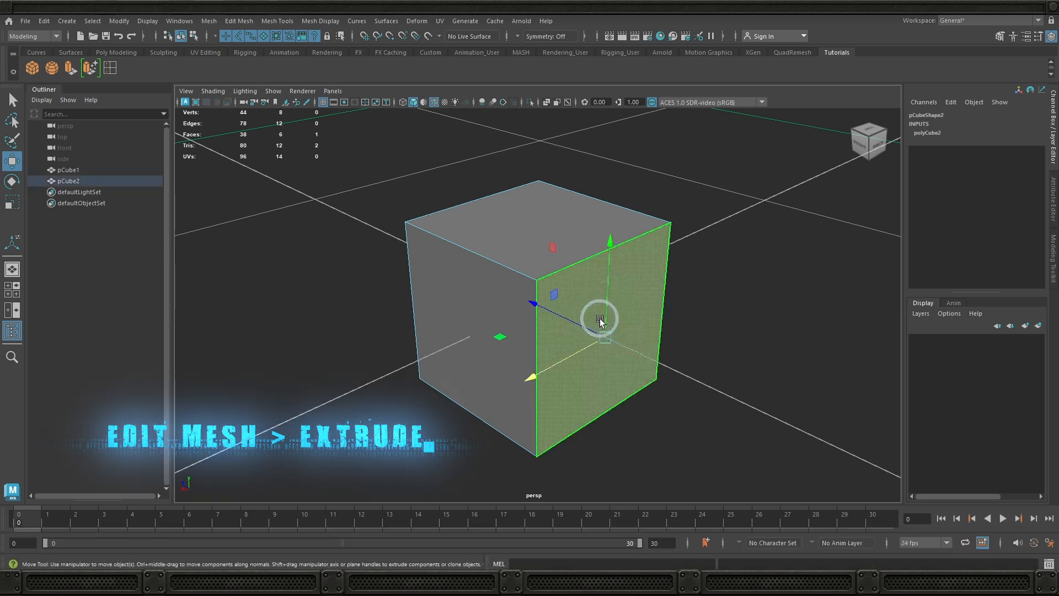
{"action": "left_click", "coordinate": [239, 21]}
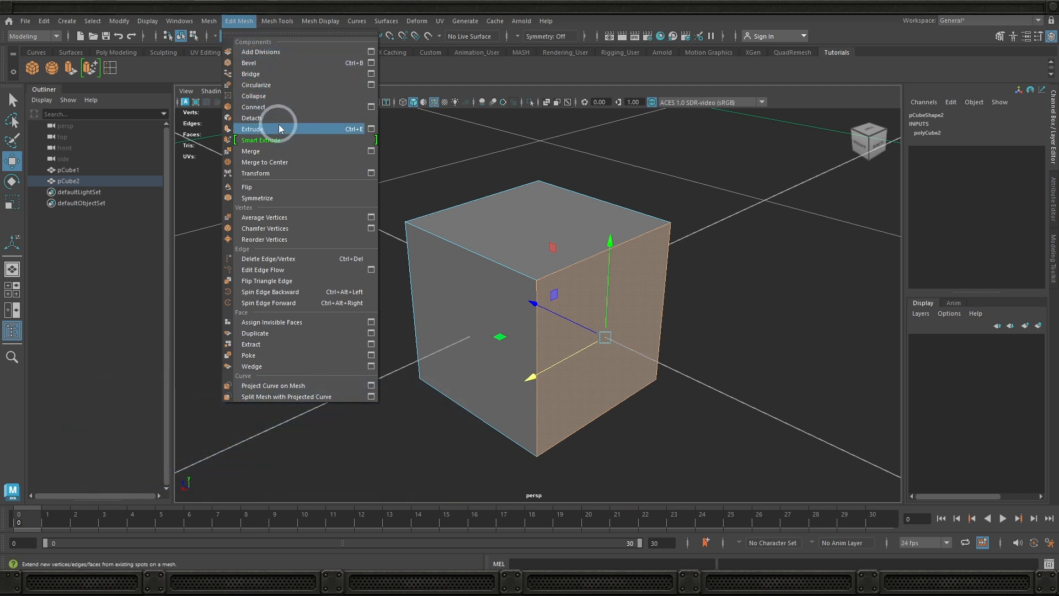
{"action": "left_click", "coordinate": [620, 165]}
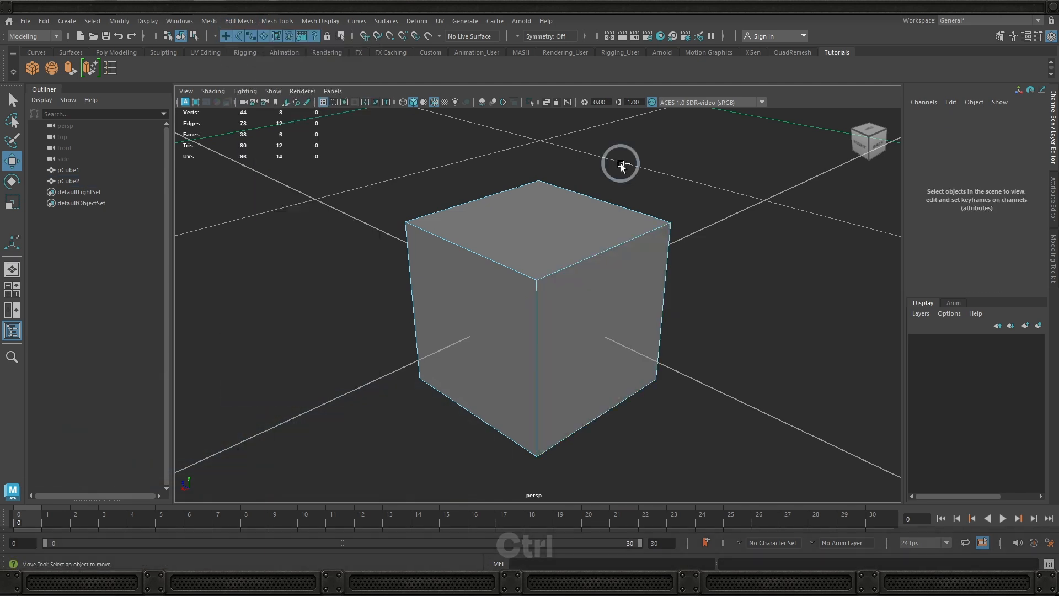
{"action": "key", "text": "ctrl+e"}
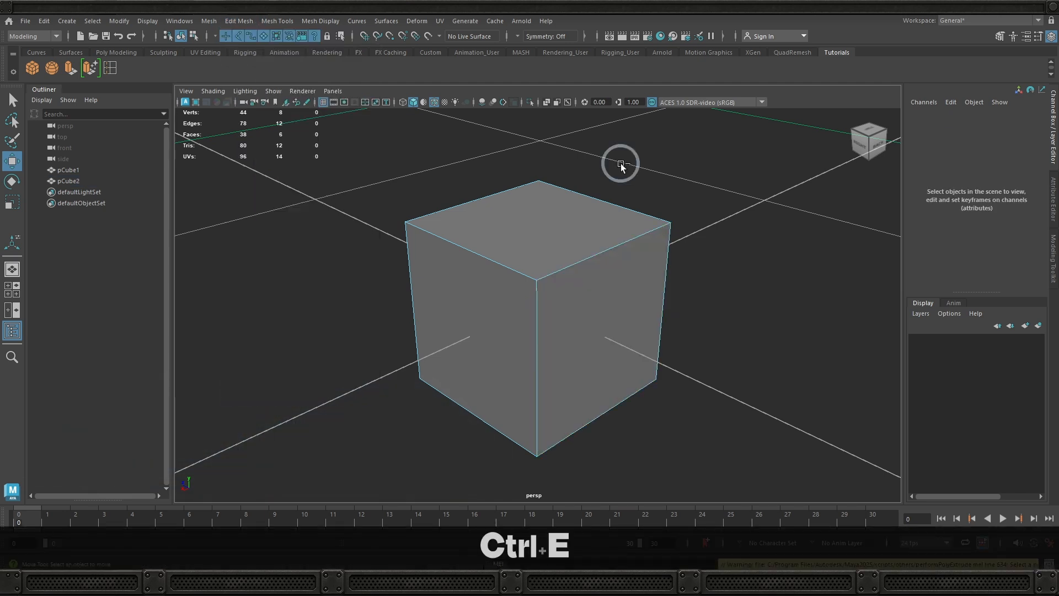
- Extrude one vertical side face of the cube outward
{"action": "left_click", "coordinate": [611, 326]}
{"action": "key", "text": "ctrl+e"}
{"action": "left_click_drag", "start_coordinate": [614, 329], "coordinate": [716, 399]}
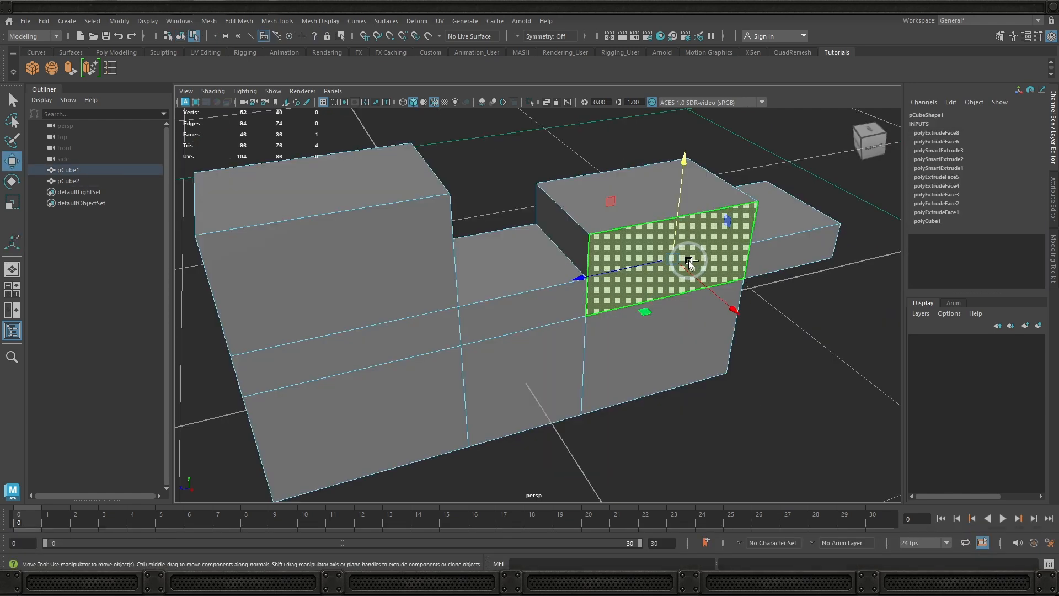
- Try extruding the long side face of the raised block outward, and undo it
{"action": "right_click_drag", "start_coordinate": [689, 264], "coordinate": [709, 290], "text": "shift"}
{"action": "left_click_drag", "start_coordinate": [709, 289], "coordinate": [770, 367]}
{"action": "key", "text": "ctrl+z"}
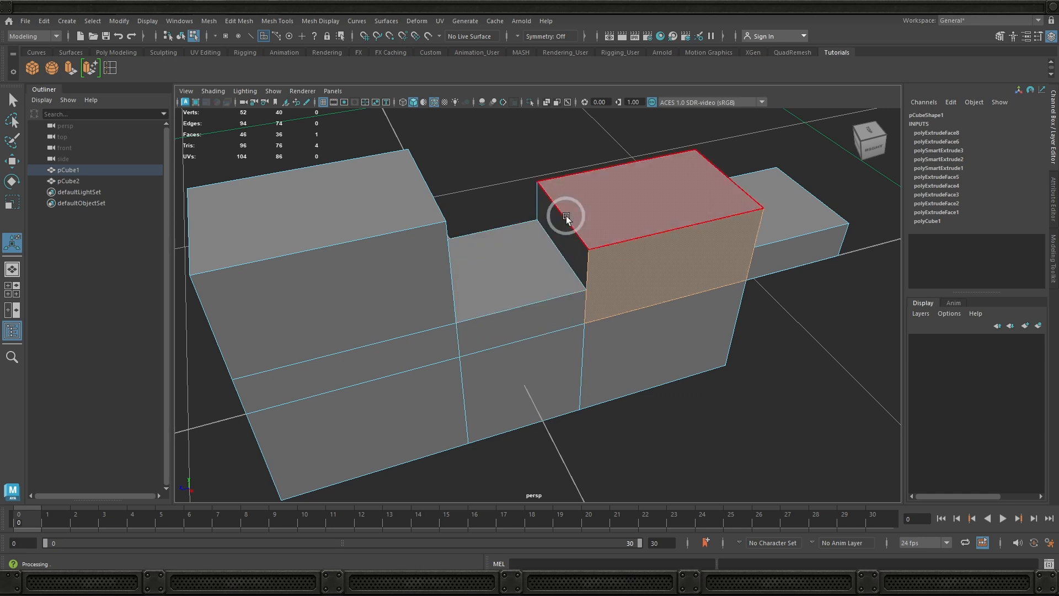
- Smart Extrude the raised block's face beside the notch across the gap toward the opposite block
{"action": "left_click", "coordinate": [558, 231]}
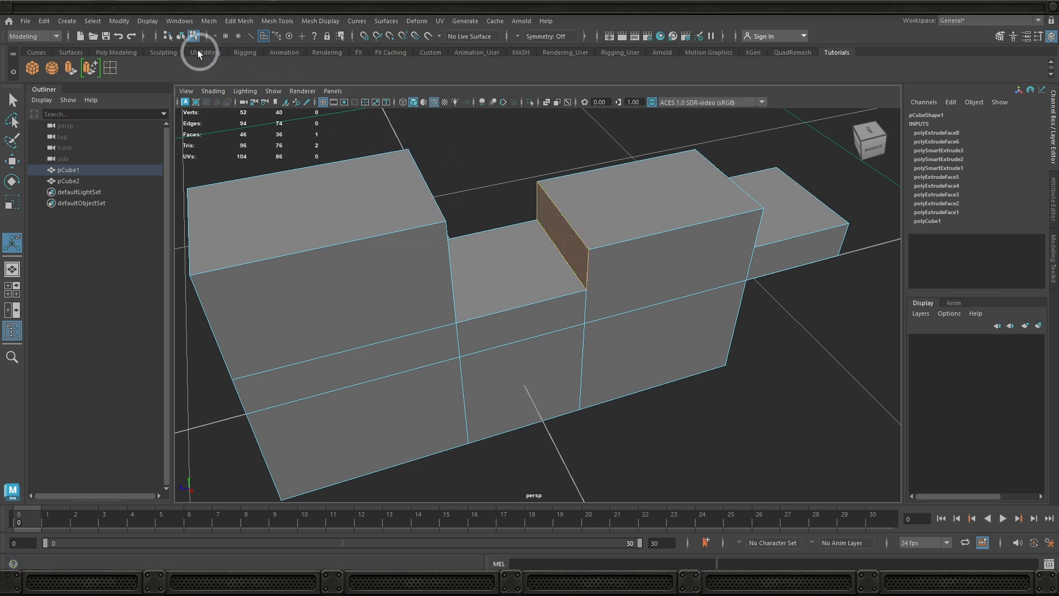
{"action": "left_click", "coordinate": [240, 20]}
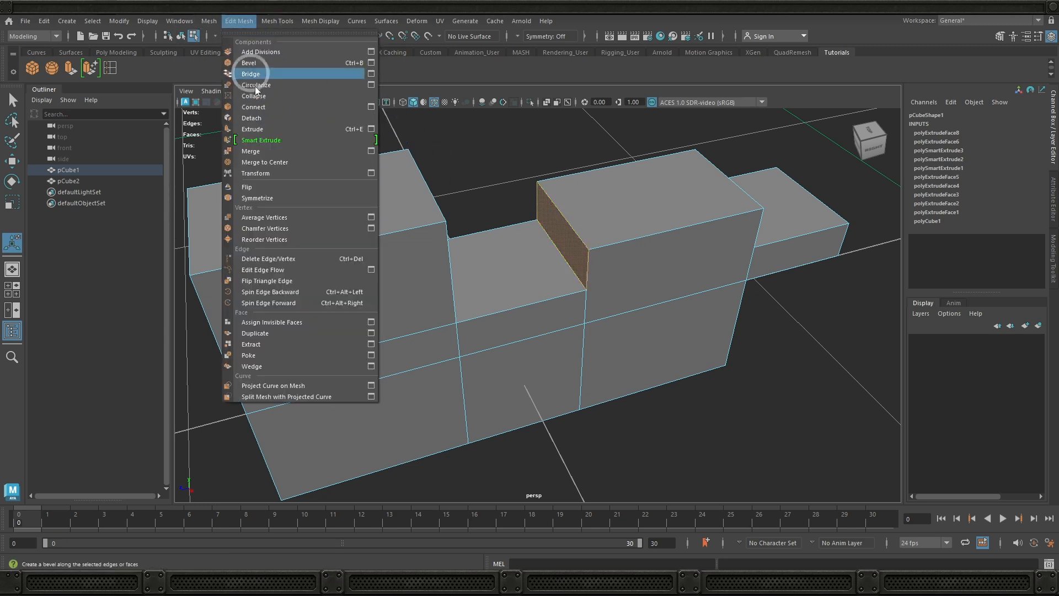
{"action": "left_click", "coordinate": [281, 138]}
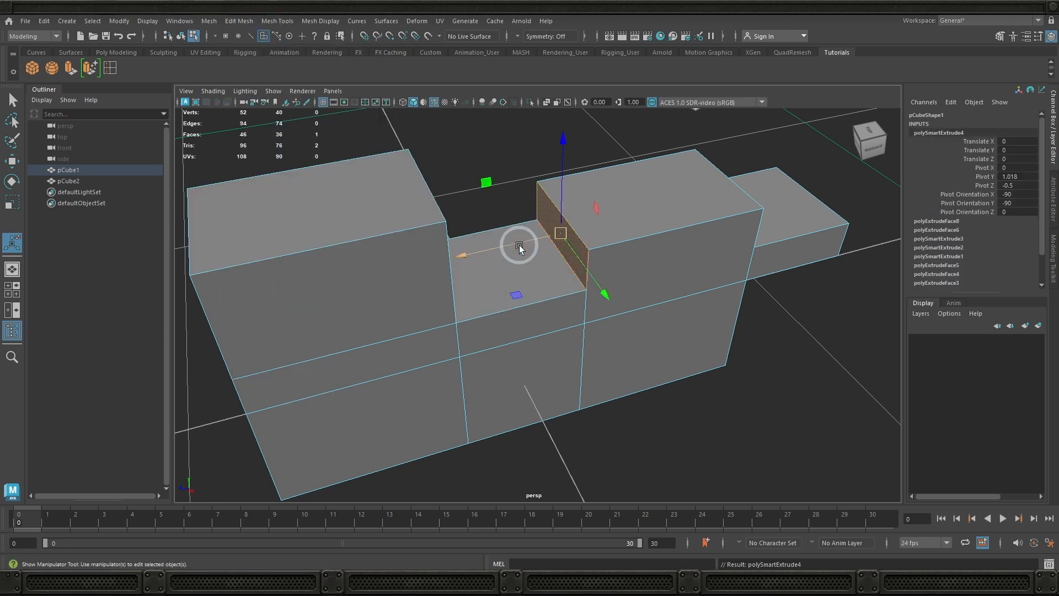
{"action": "left_click_drag", "start_coordinate": [504, 242], "coordinate": [91, 301]}
{"action": "left_click", "coordinate": [344, 307]}
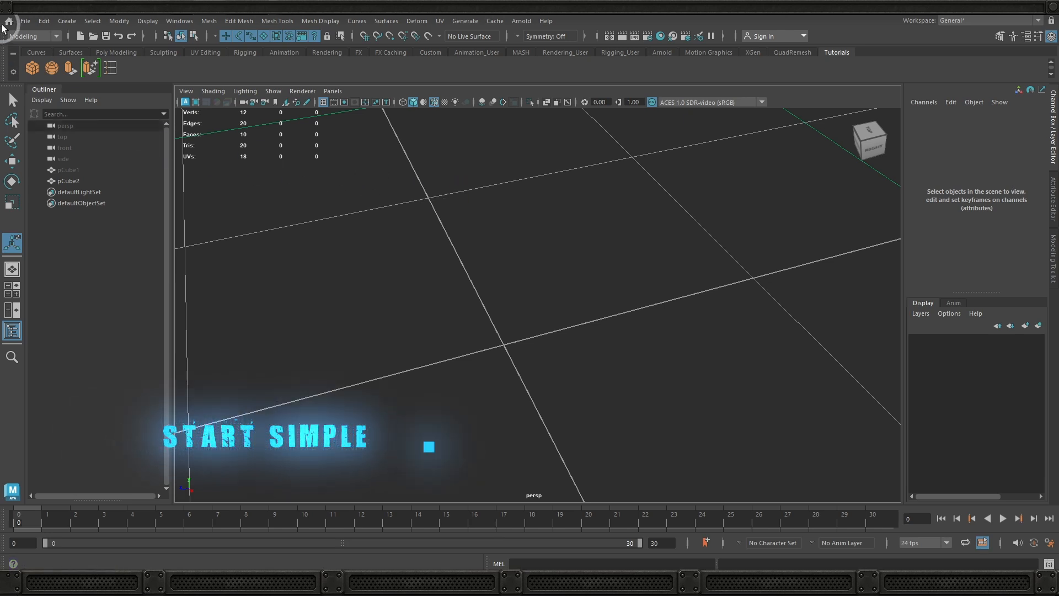
- Create a new polygon cube and apply Extrude to its side face on the positive X side
{"action": "left_click", "coordinate": [31, 68]}
{"action": "right_click_drag", "start_coordinate": [511, 279], "coordinate": [515, 281]}
{"action": "left_click", "coordinate": [540, 398]}
{"action": "key", "text": "ctrl+e"}
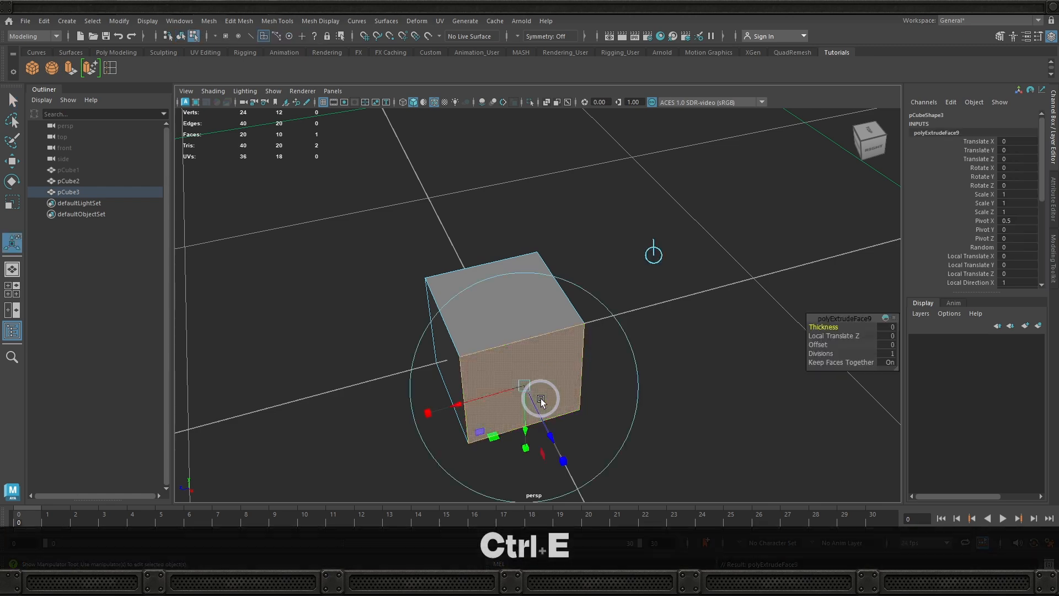
{"action": "left_click_drag", "start_coordinate": [539, 399], "coordinate": [585, 394], "text": "alt"}
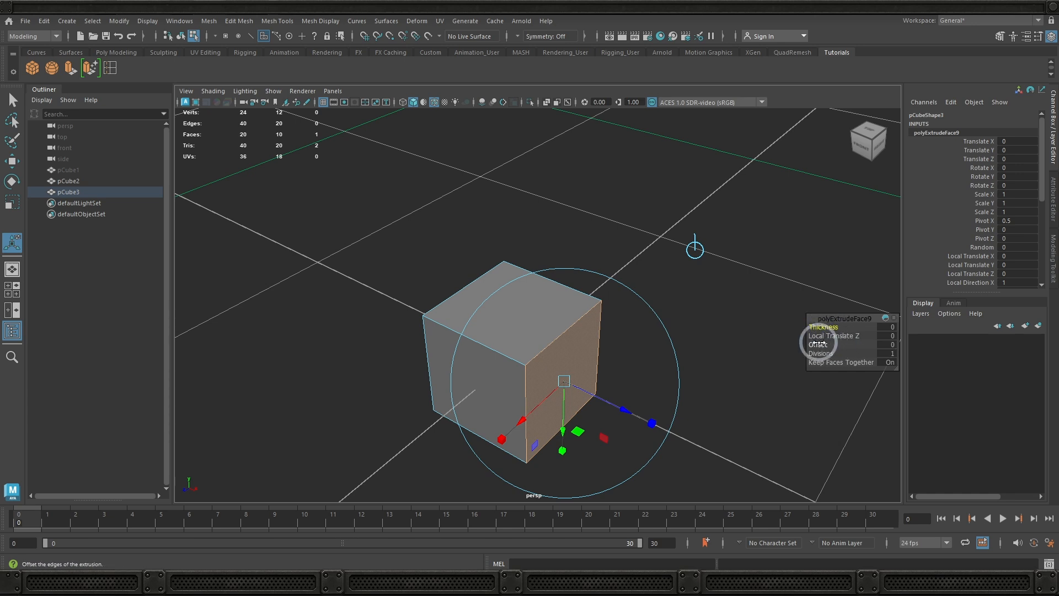
- Set the face extrusion's Thickness to 0.6 and its Offset to -0.2
{"action": "left_click_drag", "start_coordinate": [824, 327], "coordinate": [838, 326]}
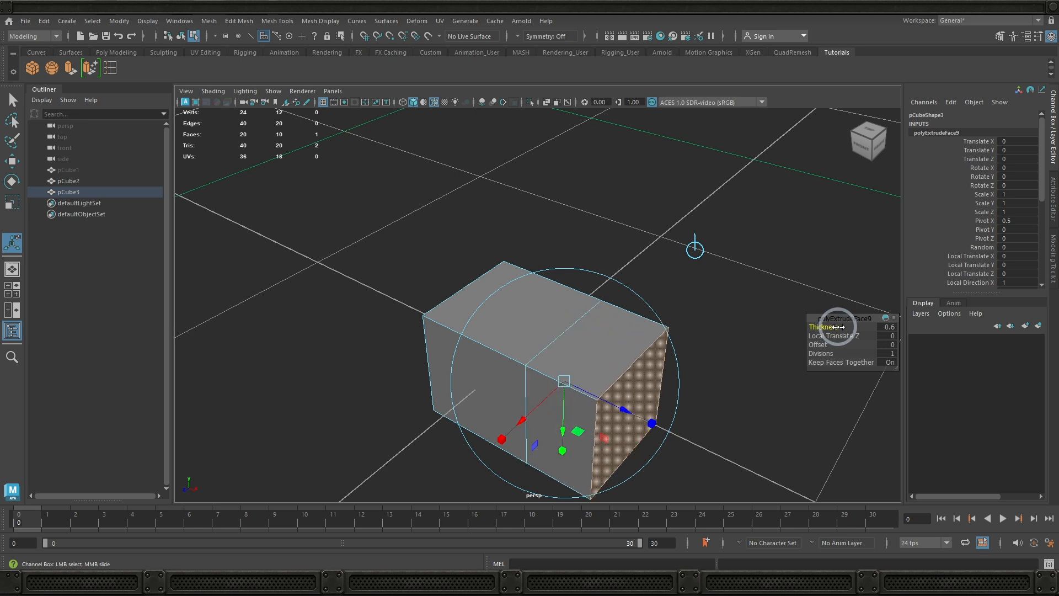
{"action": "key", "text": "ctrl+z"}
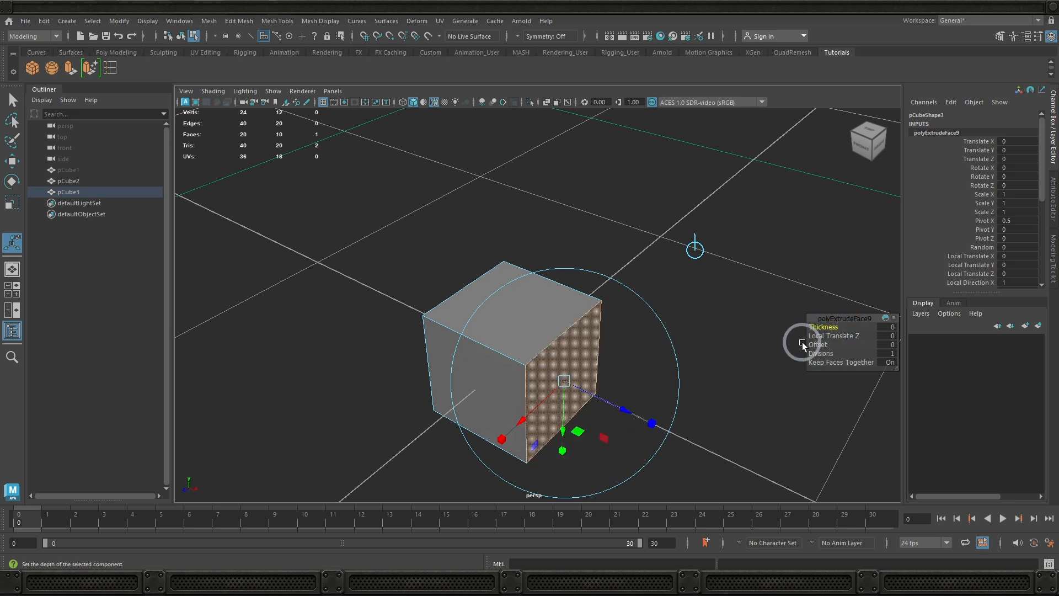
{"action": "middle_click_drag", "start_coordinate": [802, 345], "coordinate": [813, 347]}
{"action": "left_click_drag", "start_coordinate": [813, 347], "coordinate": [812, 346]}
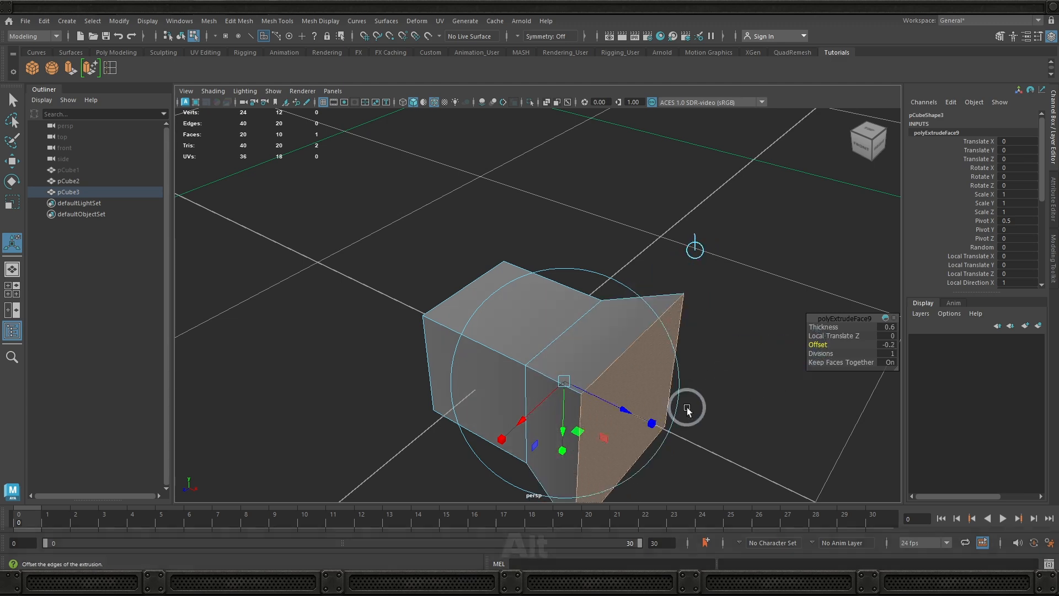
- Extrude the cube's positive X side face straight outward to a Local Translate Z of 0.436
{"action": "left_click_drag", "start_coordinate": [687, 407], "coordinate": [662, 399], "text": "alt"}
{"action": "key", "text": "alt+Tab"}
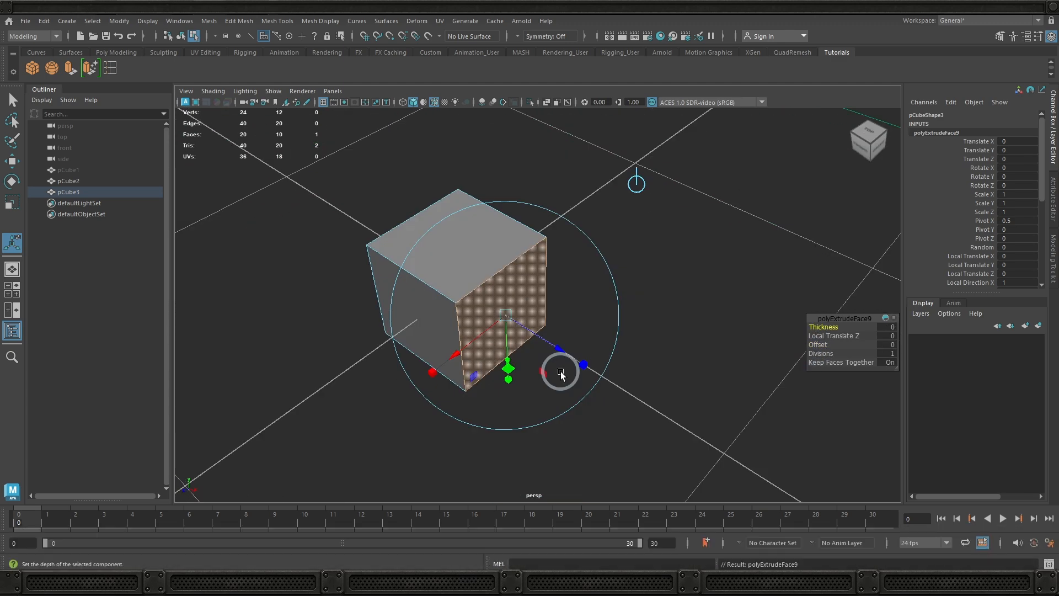
{"action": "left_click_drag", "start_coordinate": [558, 343], "coordinate": [599, 382]}
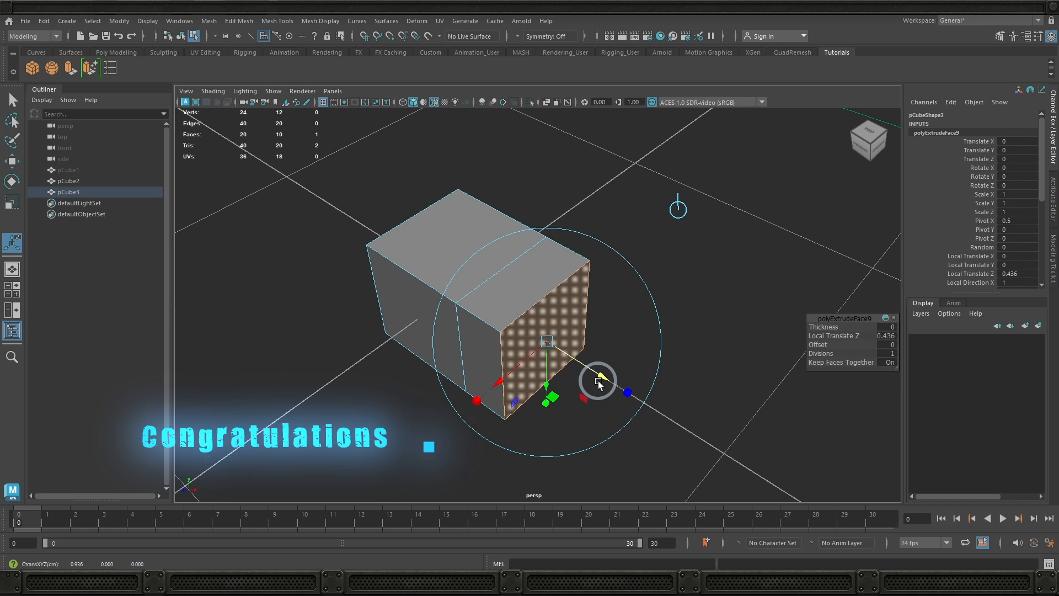
{"action": "key", "text": "q"}
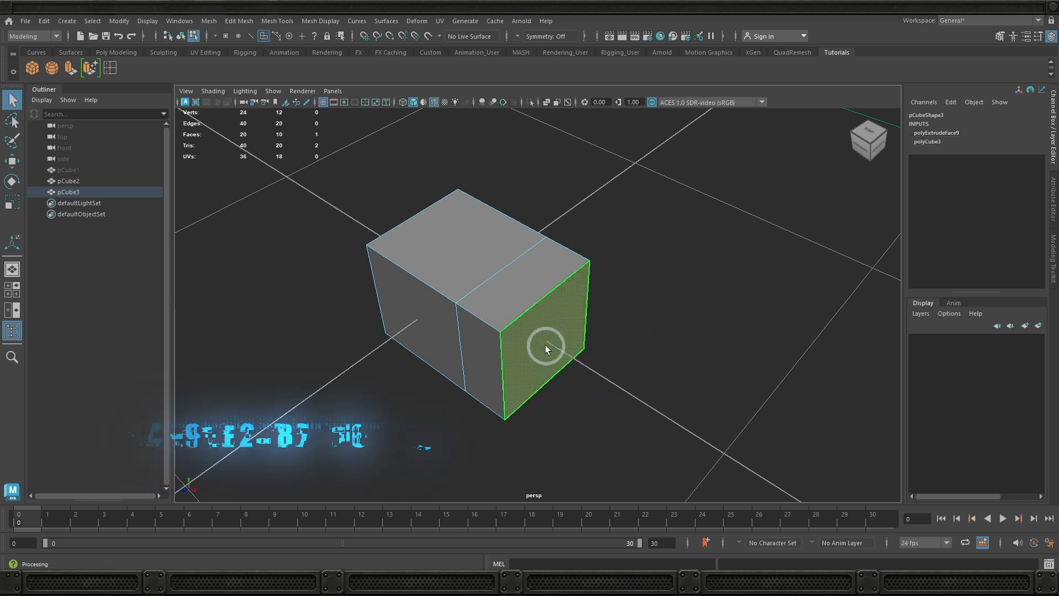
- Extrude the seam edge running across the block's top upward into a short vertical wall
{"action": "right_click_drag", "start_coordinate": [498, 269], "coordinate": [488, 230]}
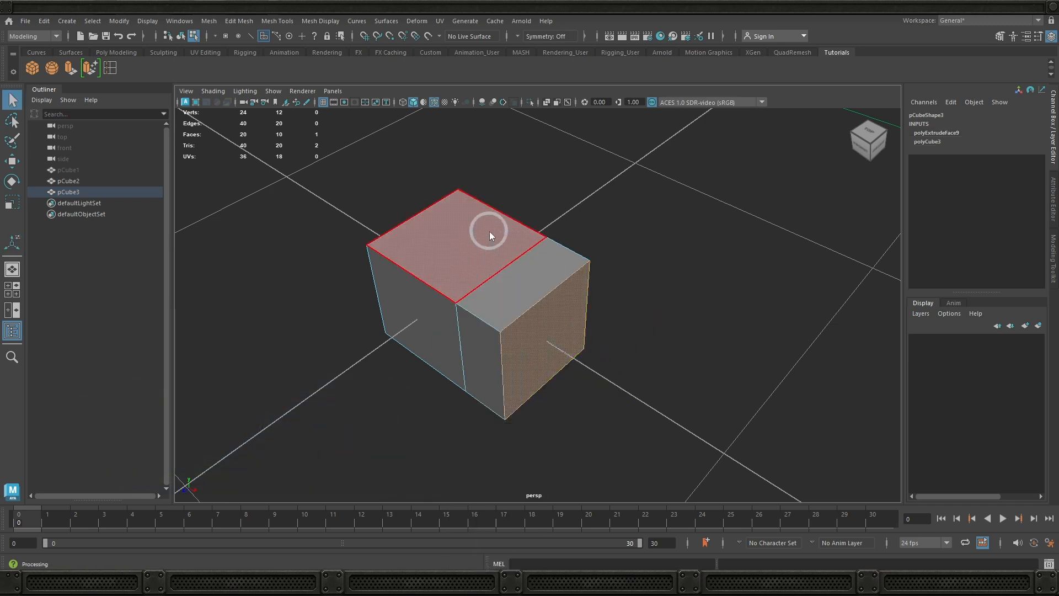
{"action": "left_click", "coordinate": [512, 260]}
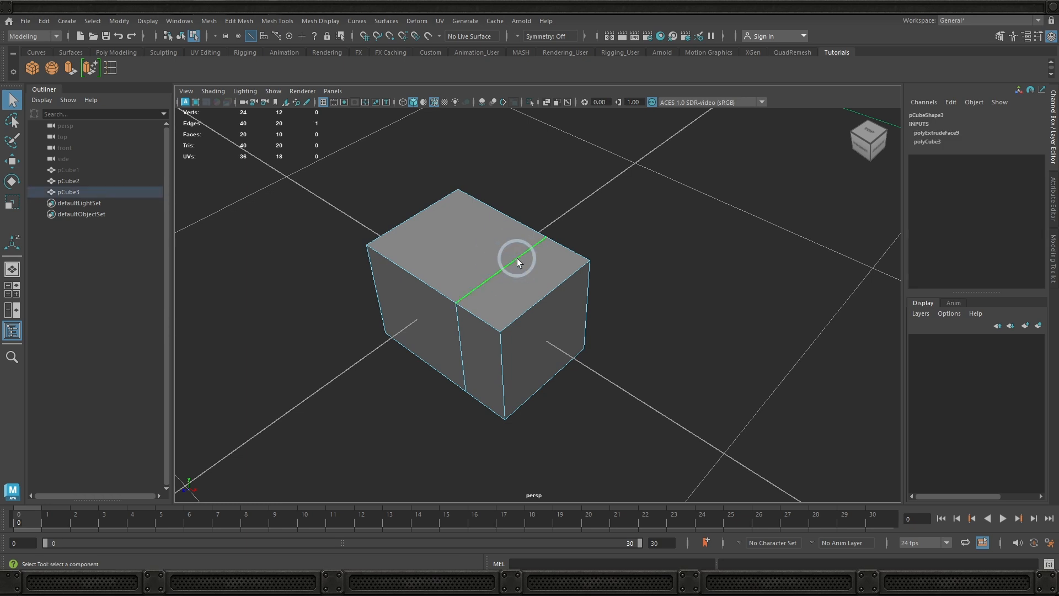
{"action": "key", "text": "ctrl+e"}
{"action": "right_click_drag", "start_coordinate": [565, 258], "coordinate": [555, 242]}
{"action": "key", "text": "ctrl+z"}
- Extrude the top edge of the block's outer end face and pull it out along X into a flat flap
{"action": "key", "text": "ctrl+e"}
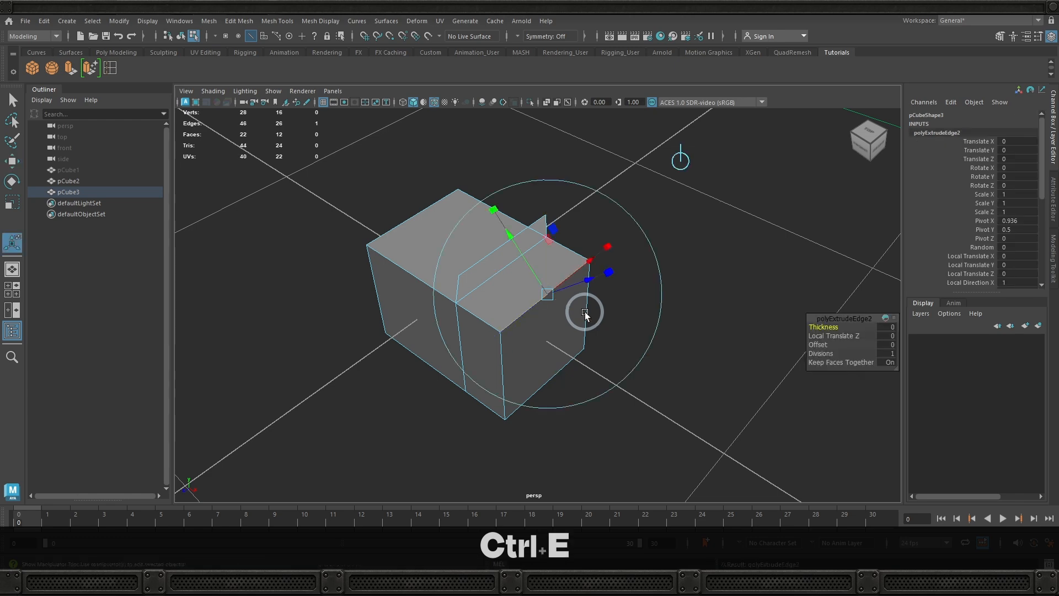
{"action": "key", "text": "w"}
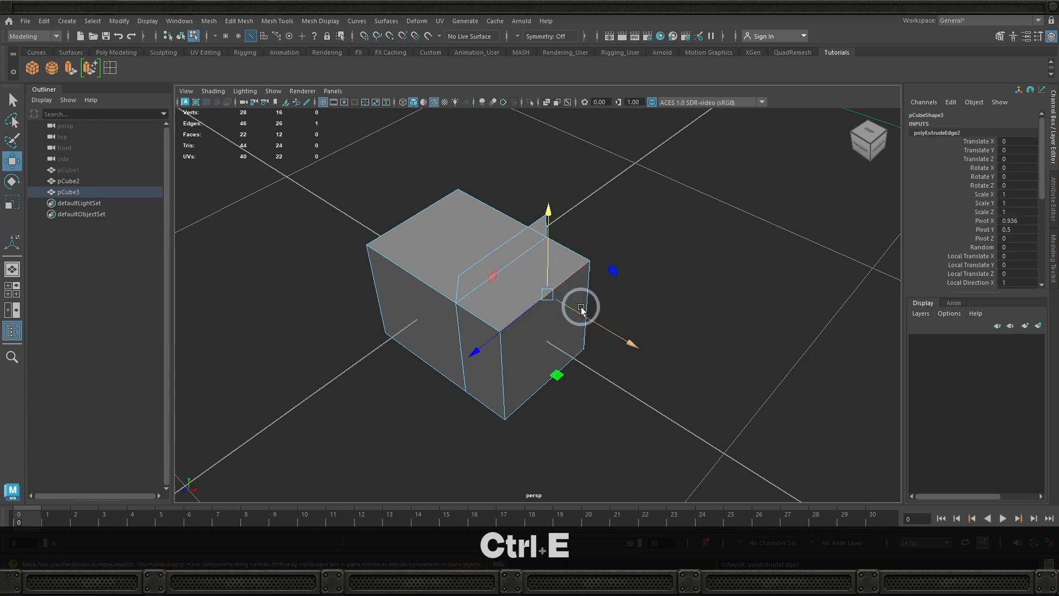
{"action": "left_click_drag", "start_coordinate": [577, 314], "coordinate": [649, 369]}
- Extrude the lower corner vertex of the block's end face and pull the extruded tip vertex outward
{"action": "right_click_drag", "start_coordinate": [649, 370], "coordinate": [601, 368]}
{"action": "left_click", "coordinate": [476, 329]}
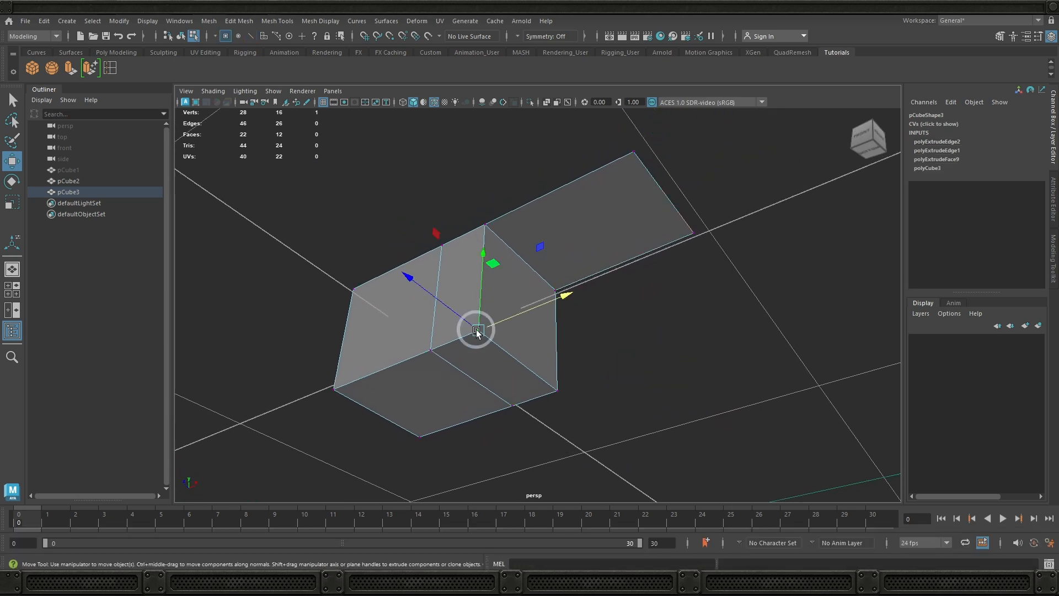
{"action": "key", "text": "ctrl+e"}
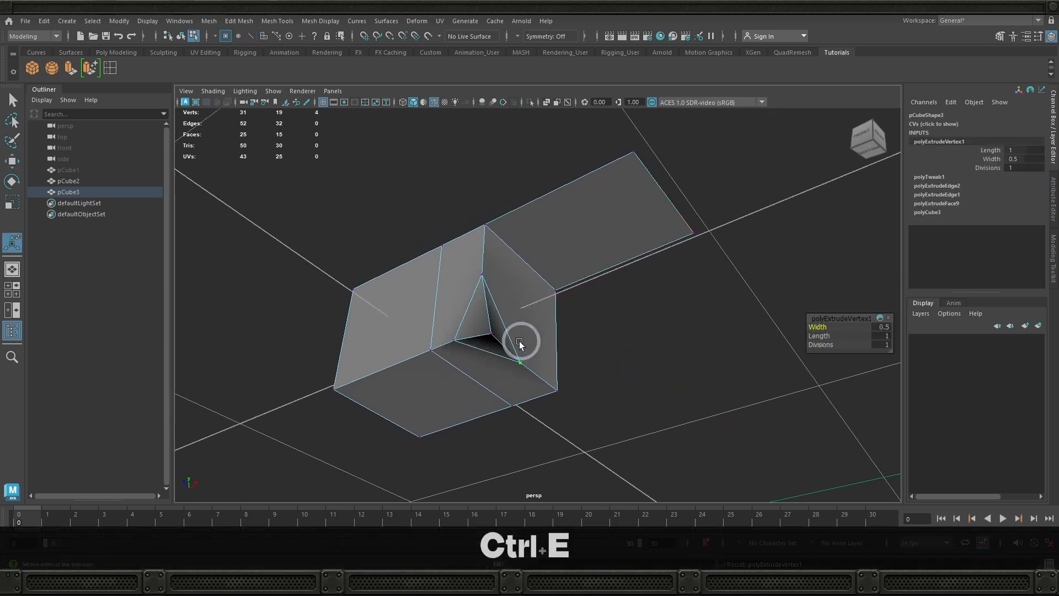
{"action": "key", "text": "w"}
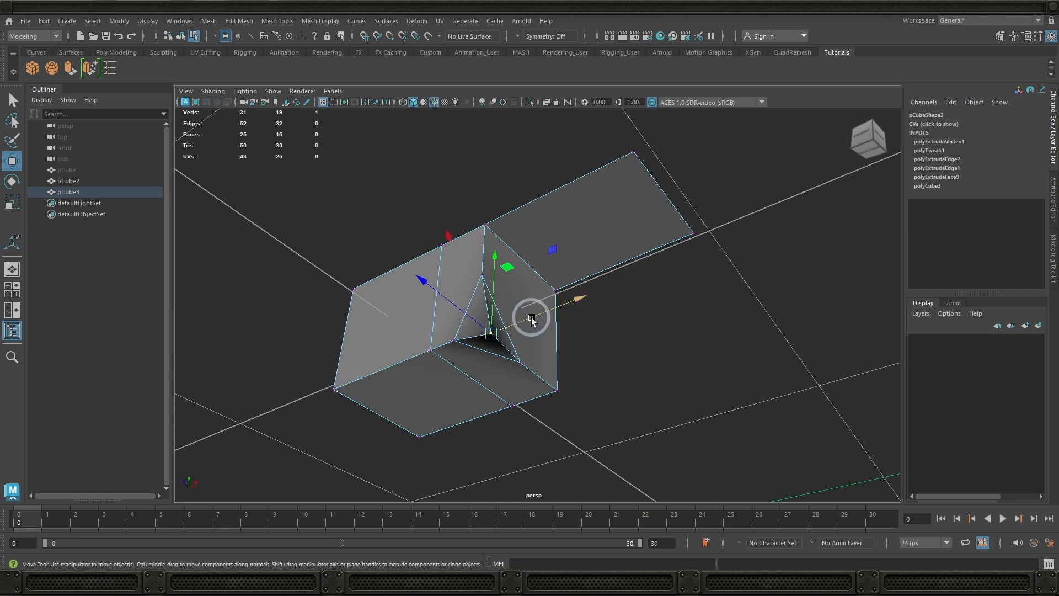
{"action": "left_click_drag", "start_coordinate": [531, 319], "coordinate": [619, 231]}
- Extrude the top faces of the three raised blocks upward to a Local Translate Z of 0.492
{"action": "key", "text": "ctrl+e"}
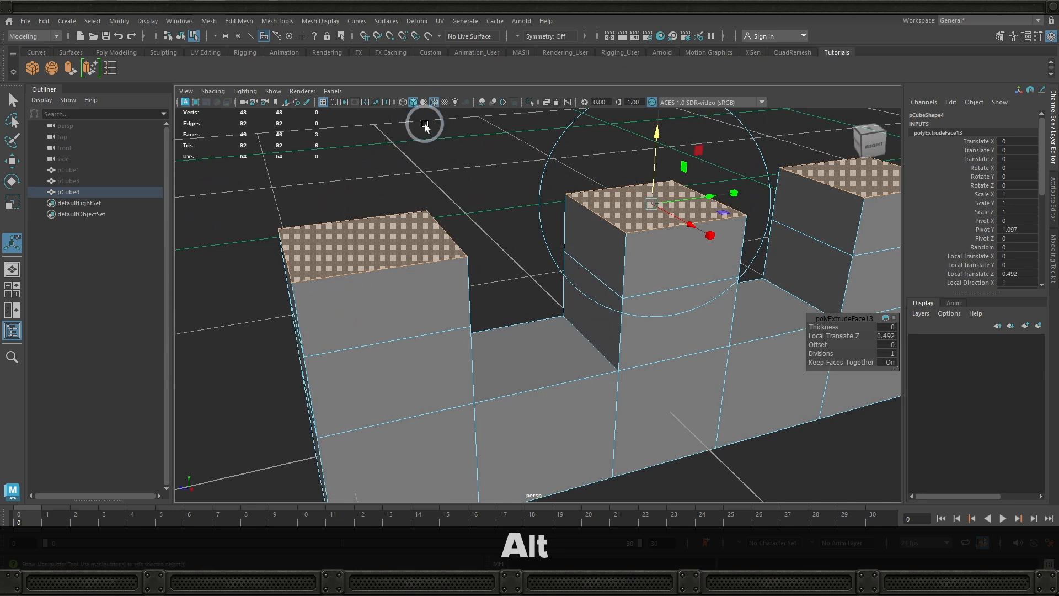
{"action": "left_click", "coordinate": [443, 202]}
- Smart Extrude the middle block's upper side face across the gap and out past the end block, to a Translate Z of 2.895
{"action": "left_click", "coordinate": [585, 260]}
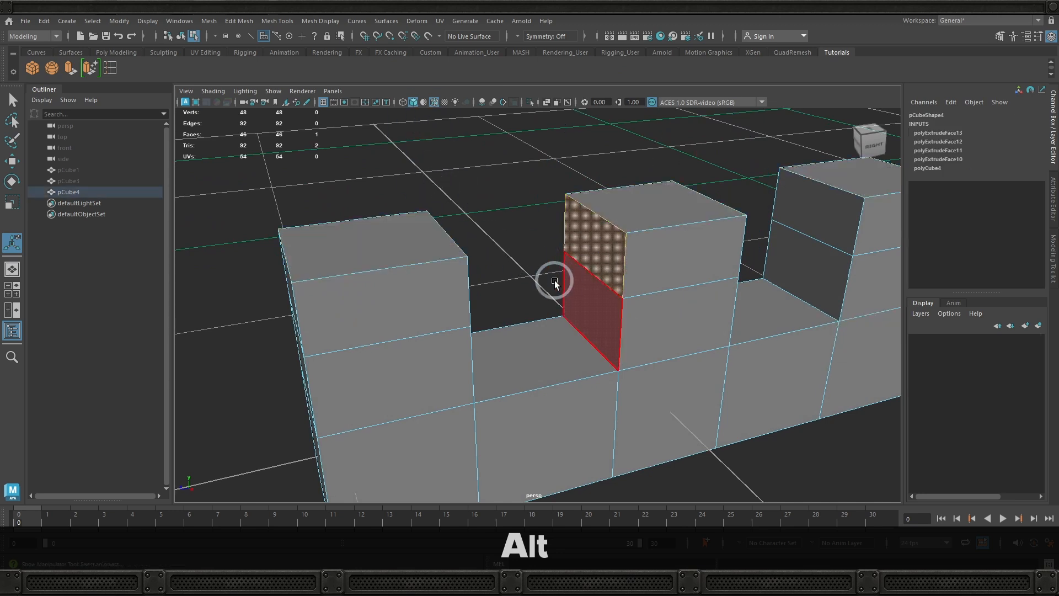
{"action": "left_click", "coordinate": [236, 21]}
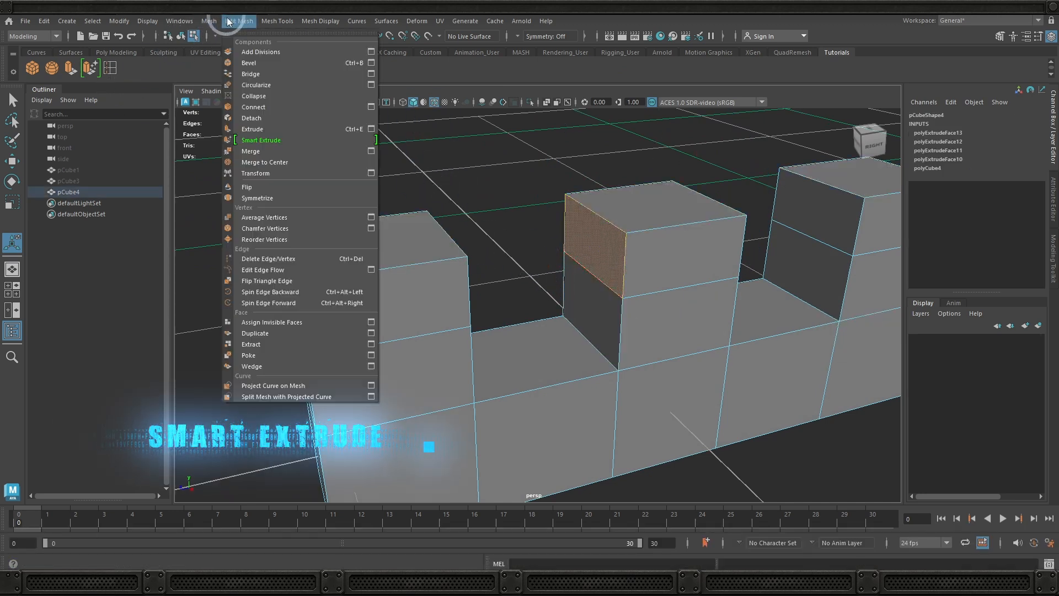
{"action": "left_click", "coordinate": [308, 140]}
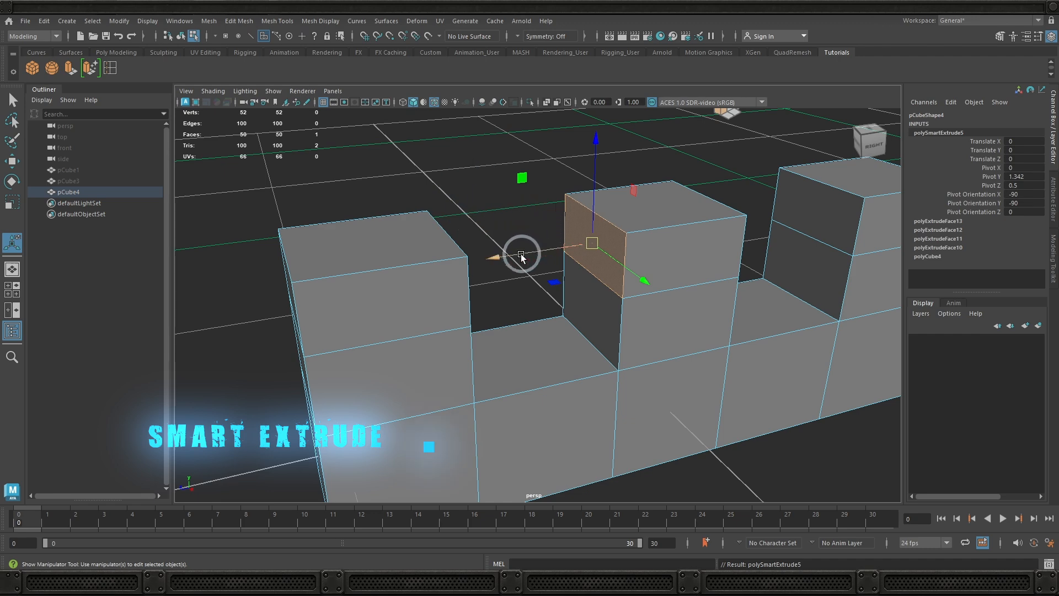
{"action": "left_click_drag", "start_coordinate": [521, 254], "coordinate": [359, 270]}
{"action": "left_click_drag", "start_coordinate": [149, 313], "coordinate": [58, 331]}
{"action": "middle_click_drag", "start_coordinate": [477, 316], "coordinate": [559, 304], "text": "alt"}
{"action": "mouse_move", "coordinate": [560, 304]}
{"action": "left_mouse_down", "text": "alt"}
{"action": "mouse_move", "coordinate": [541, 255]}
{"action": "mouse_move", "coordinate": [579, 303]}
{"action": "mouse_move", "coordinate": [567, 303]}
{"action": "left_mouse_up", "text": "alt"}
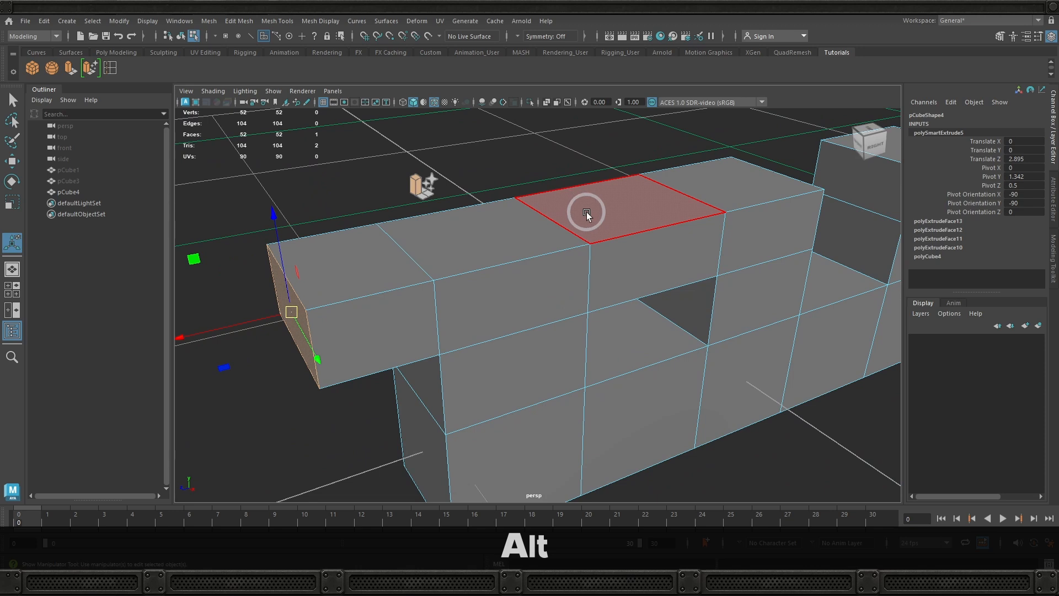
- Inspect the smart-extruded bridge in wireframe, try moving a rear top vertex where it meets the end block, and undo the move
{"action": "key", "text": "4"}
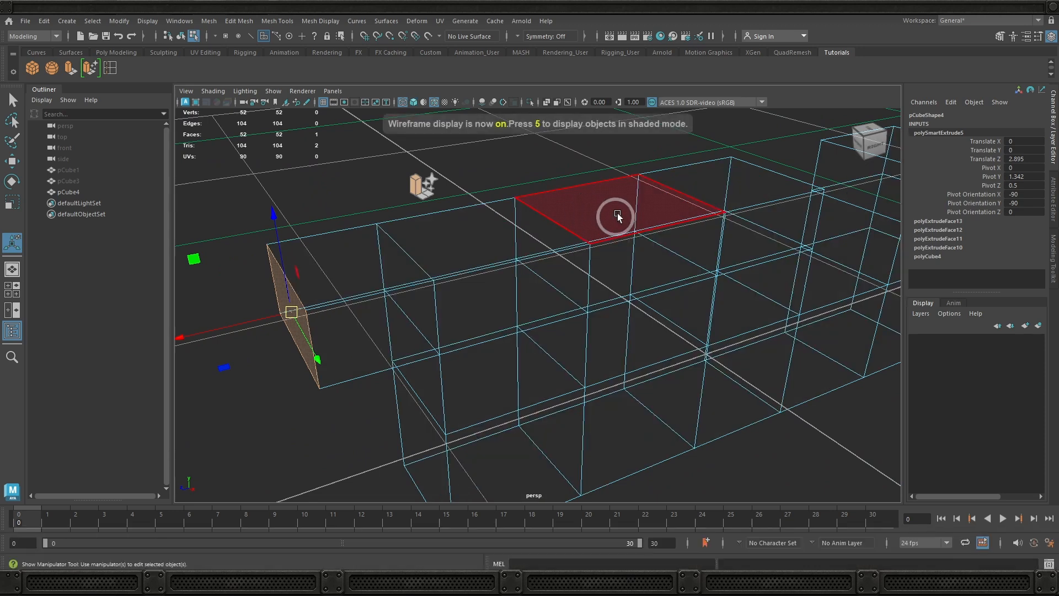
{"action": "right_click_drag", "start_coordinate": [606, 174], "coordinate": [553, 178]}
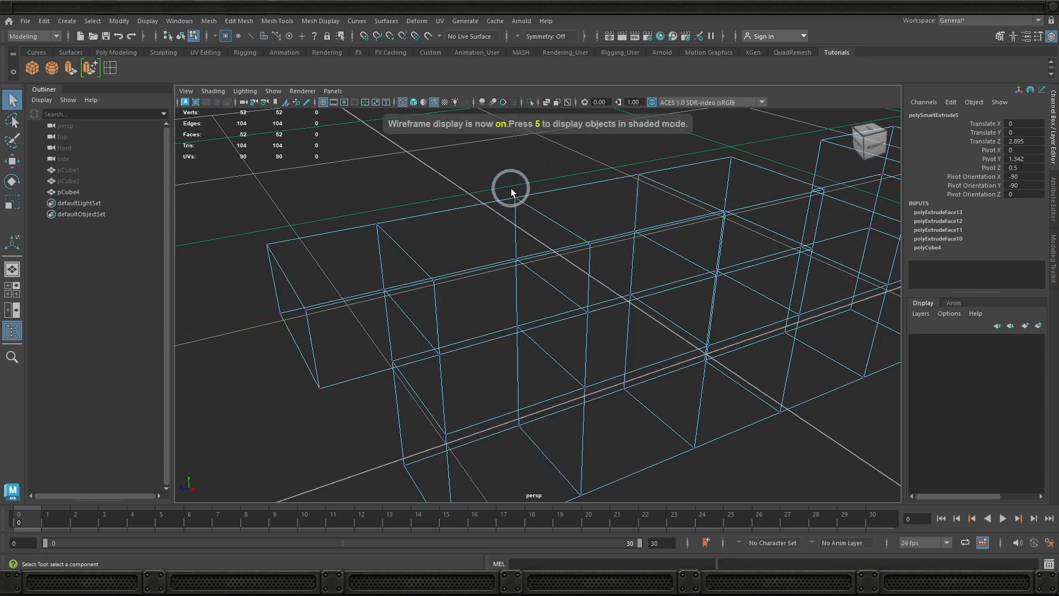
{"action": "left_click", "coordinate": [513, 198]}
{"action": "key", "text": "w"}
{"action": "left_click_drag", "start_coordinate": [539, 208], "coordinate": [506, 203]}
{"action": "key", "text": "ctrl+z"}
{"action": "key", "text": "ctrl+z"}
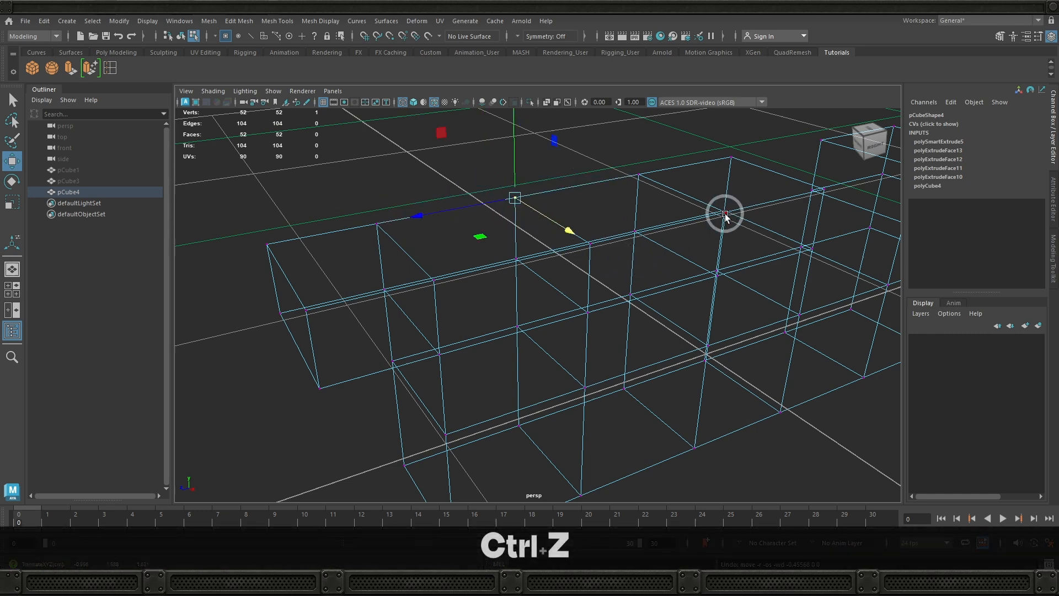
{"action": "key", "text": "5"}
{"action": "right_click_drag", "start_coordinate": [641, 209], "coordinate": [638, 227]}
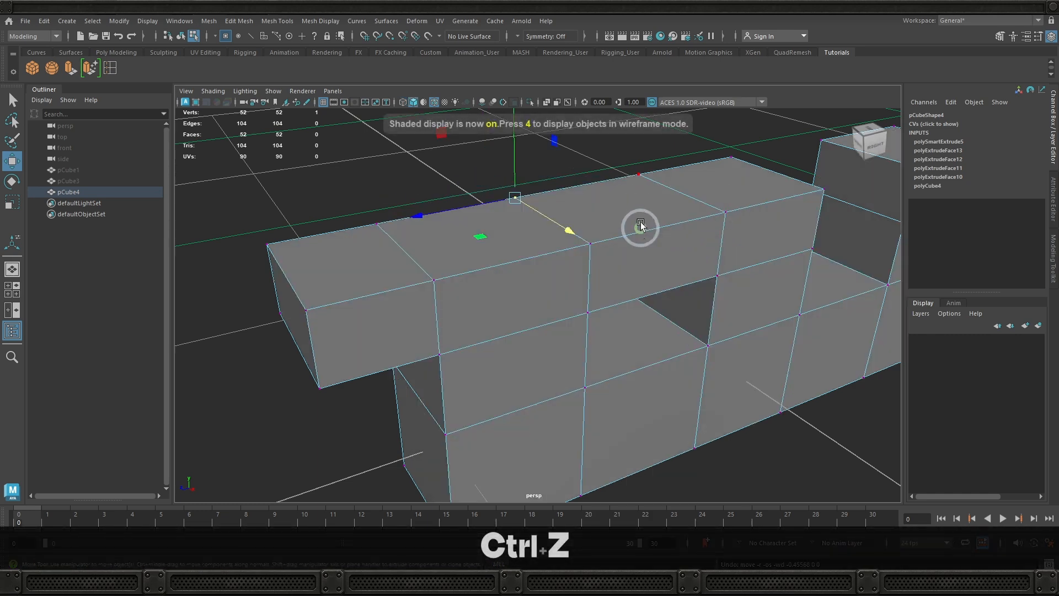
{"action": "left_click", "coordinate": [628, 175]}
{"action": "mouse_move", "coordinate": [625, 175]}
{"action": "left_mouse_down"}
{"action": "mouse_move", "coordinate": [617, 146]}
{"action": "mouse_move", "coordinate": [619, 171]}
{"action": "mouse_move", "coordinate": [619, 159]}
{"action": "left_mouse_up"}
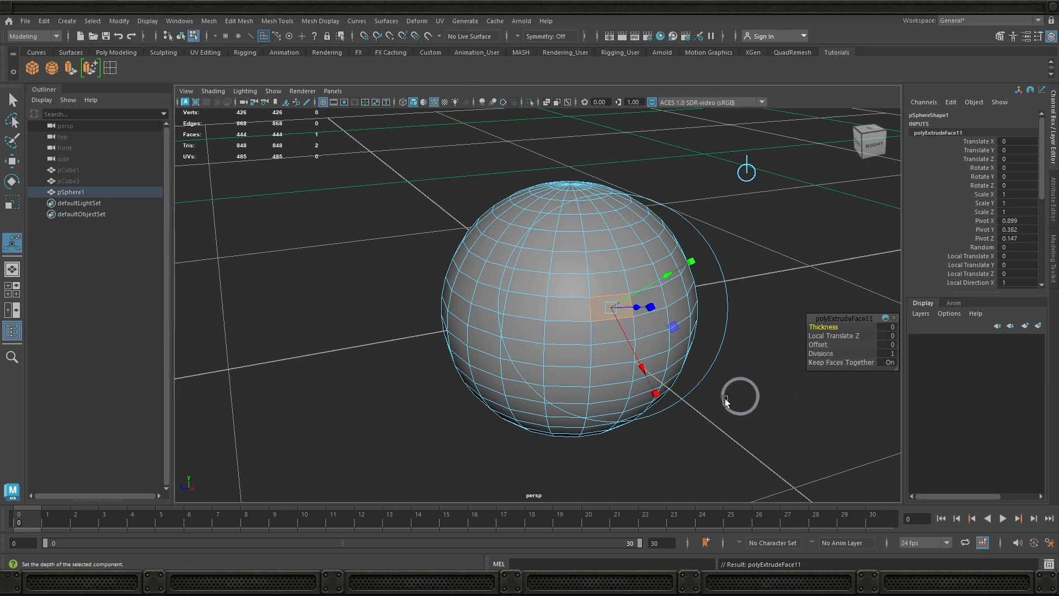
- Extrude the full ring of faces just above the sphere's equator outward by 0.58 with Keep Faces Together off
{"action": "left_click", "coordinate": [708, 412]}
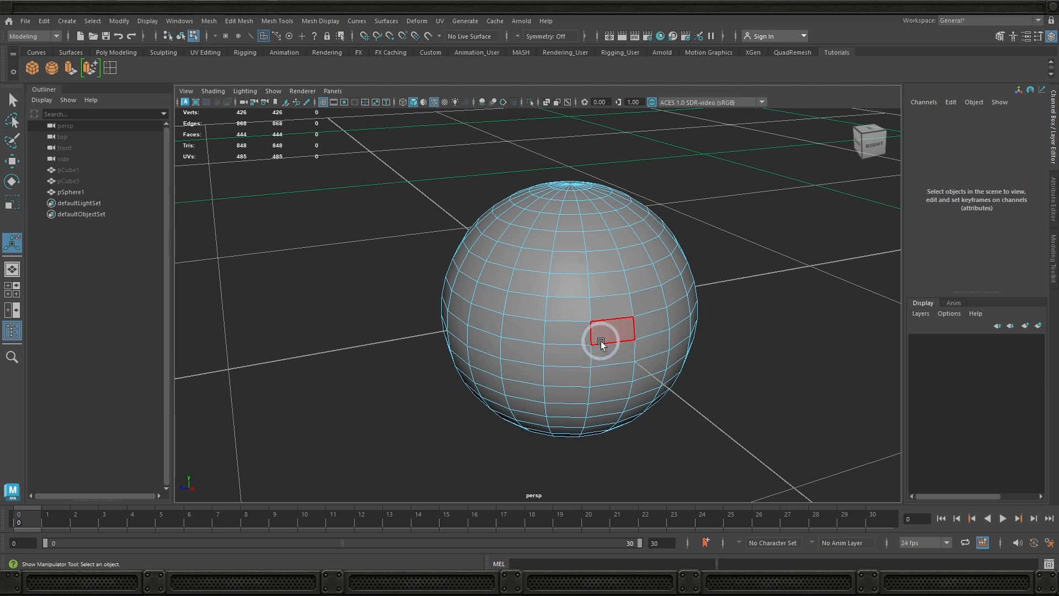
{"action": "left_click", "coordinate": [600, 338]}
{"action": "double_click", "coordinate": [582, 339], "text": "shift"}
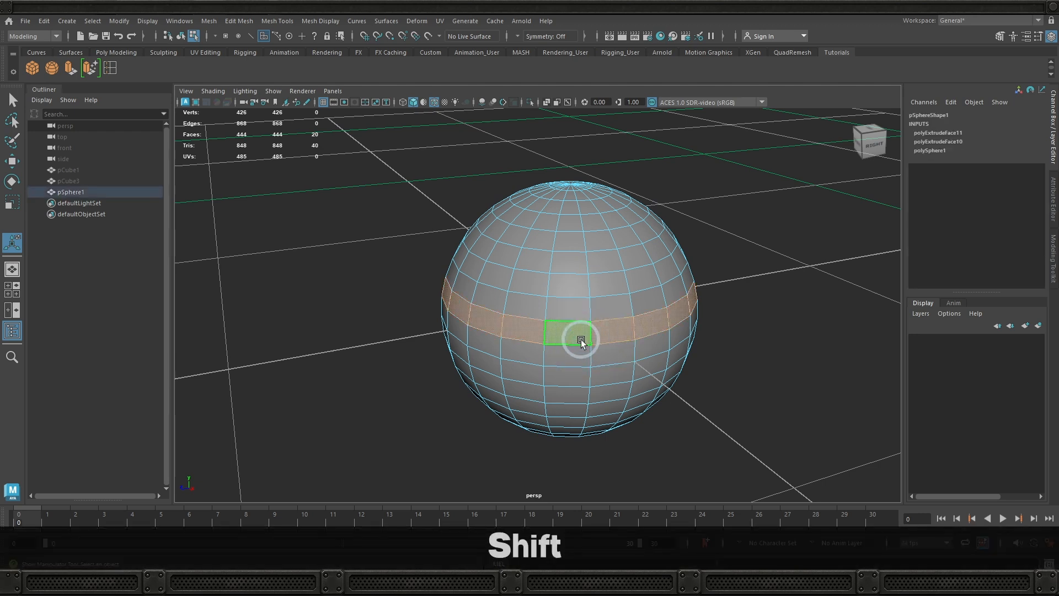
{"action": "key", "text": "ctrl+e"}
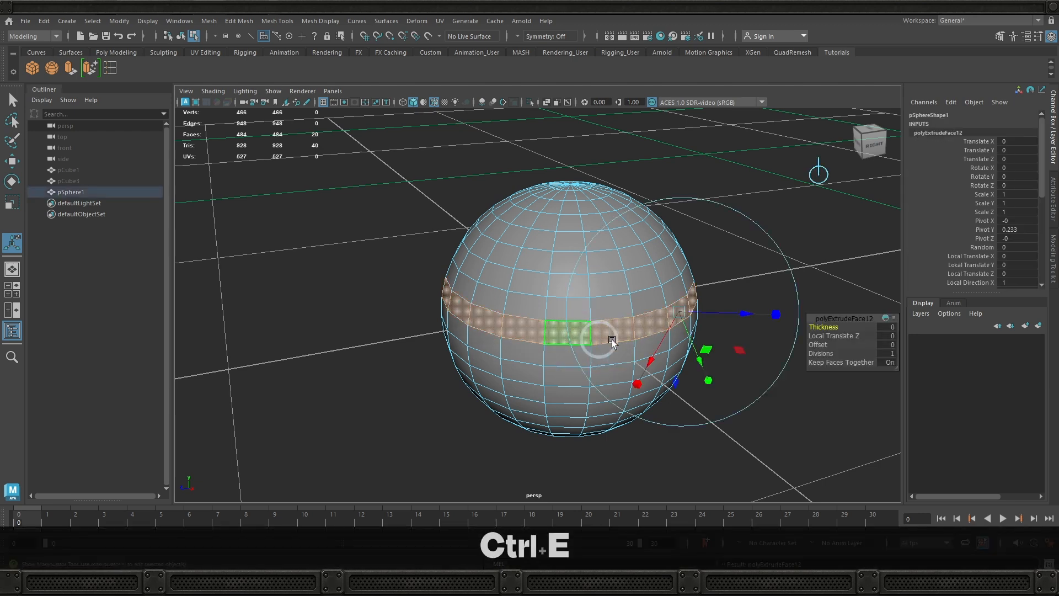
{"action": "left_click_drag", "start_coordinate": [735, 312], "coordinate": [834, 317]}
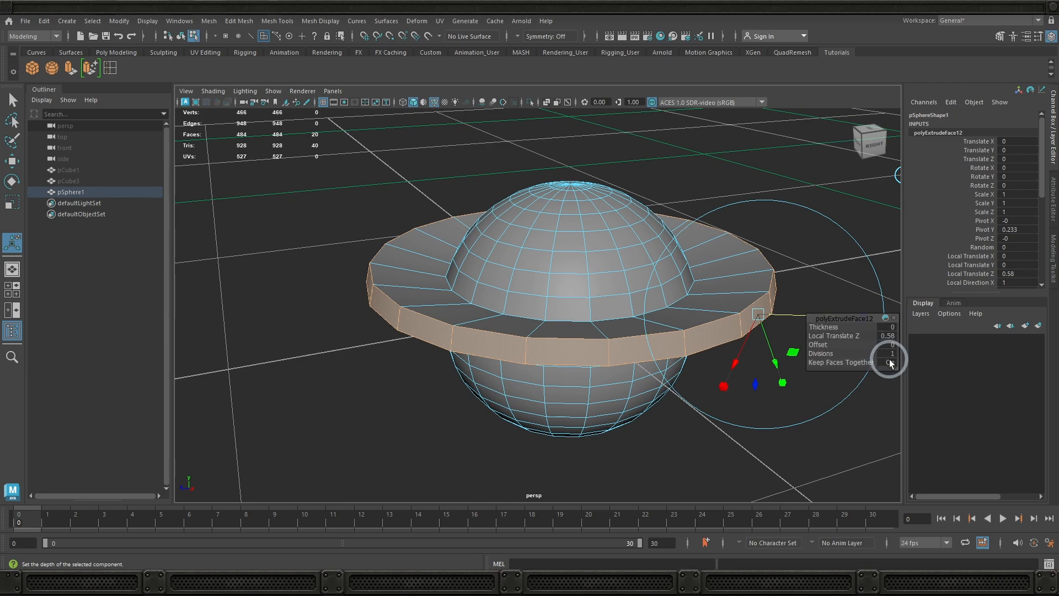
{"action": "left_click", "coordinate": [888, 362]}
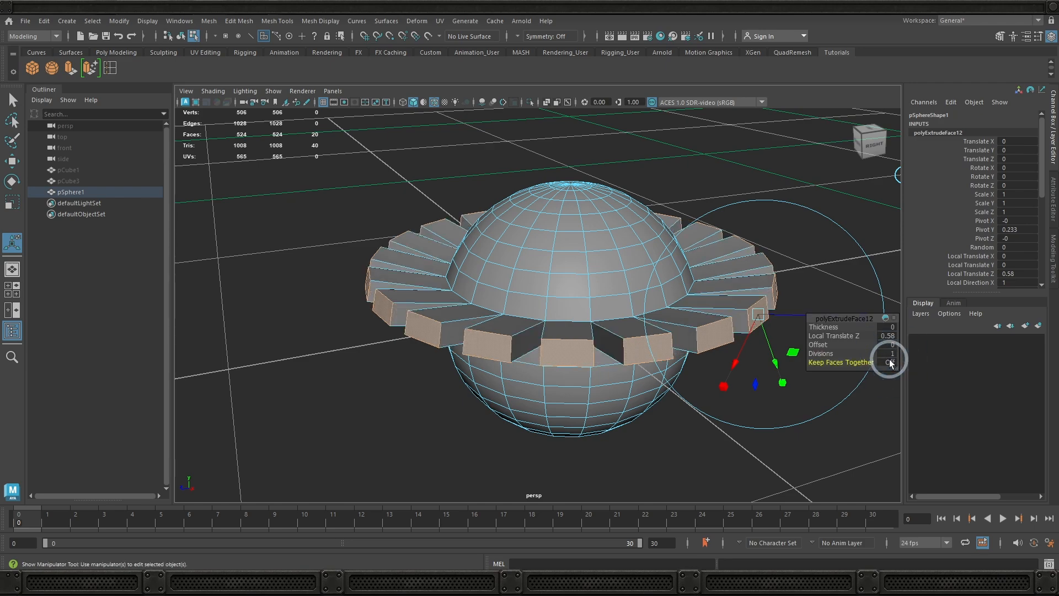
{"action": "left_click_drag", "start_coordinate": [564, 425], "coordinate": [440, 407], "text": "alt"}
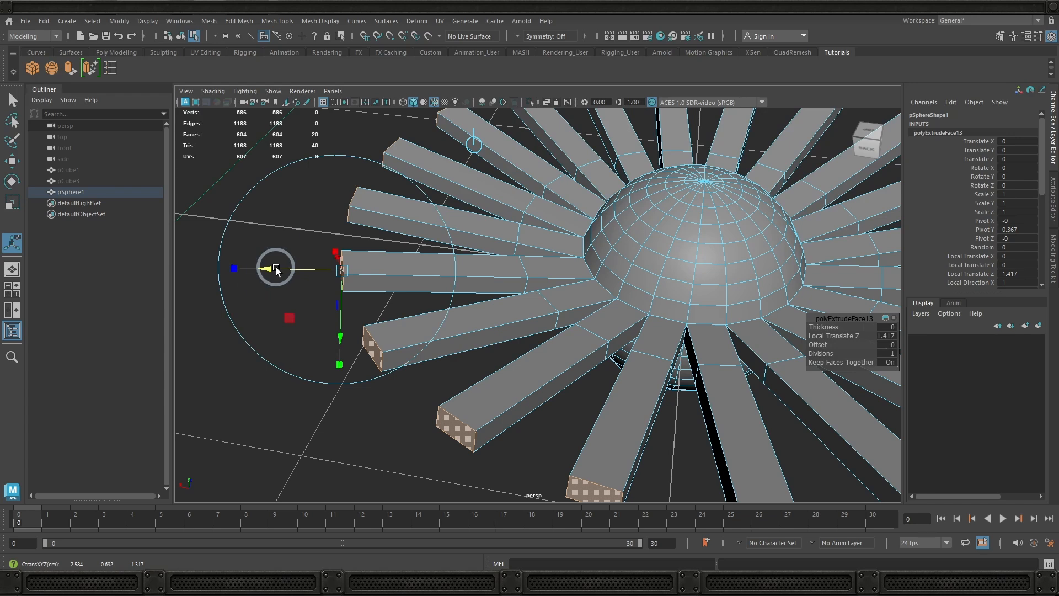
- Try Divisions of 5, 3 and 2 on the sphere's spoke extrusion and settle on 4
{"action": "left_click", "coordinate": [887, 353]}
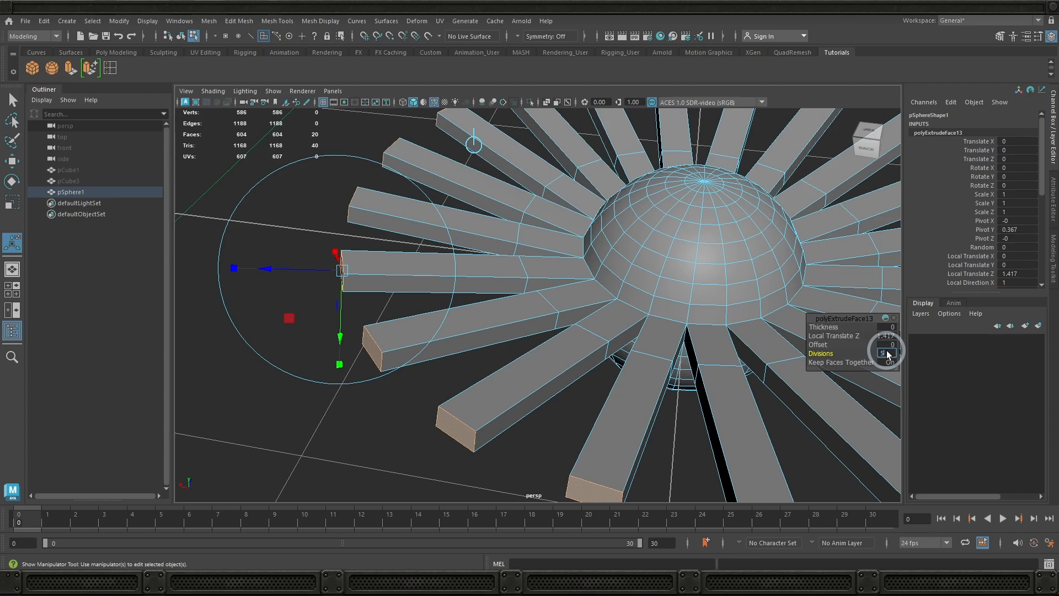
{"action": "type", "text": "5"}
{"action": "key", "text": "Return"}
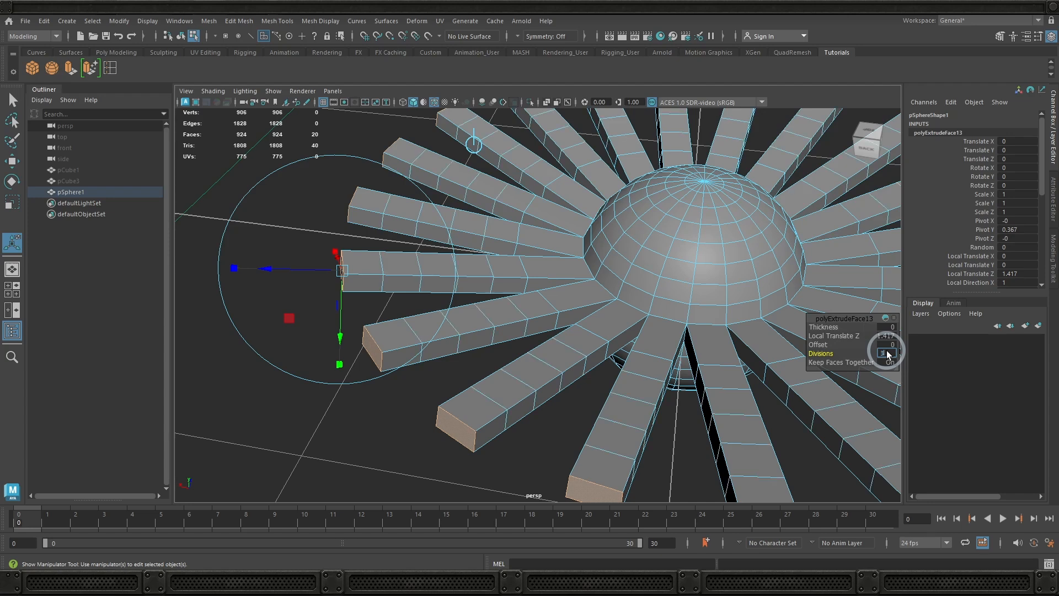
{"action": "type", "text": "3"}
{"action": "key", "text": "Return"}
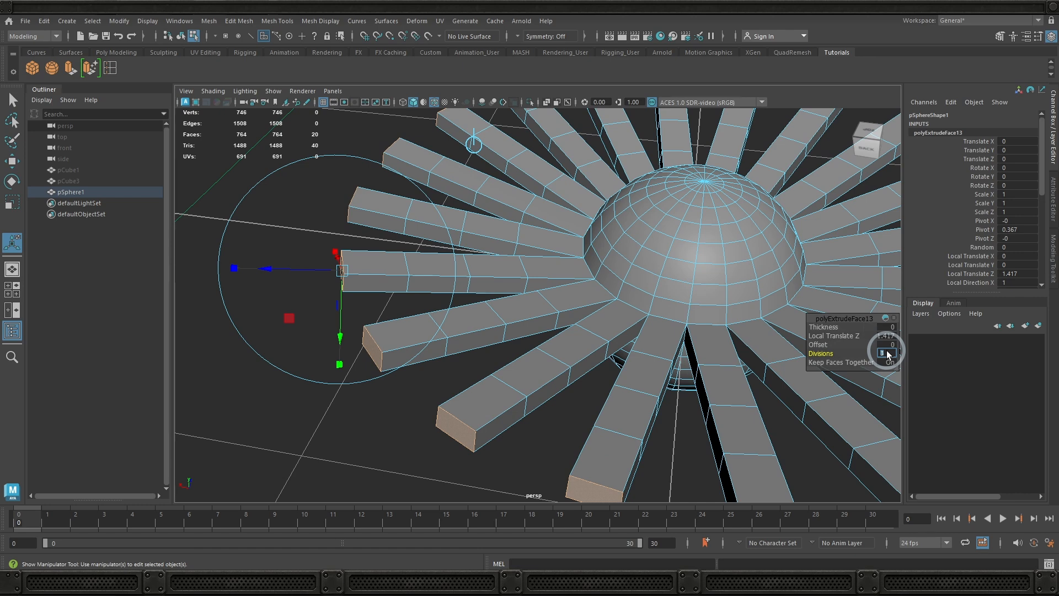
{"action": "type", "text": "2"}
{"action": "key", "text": "Return"}
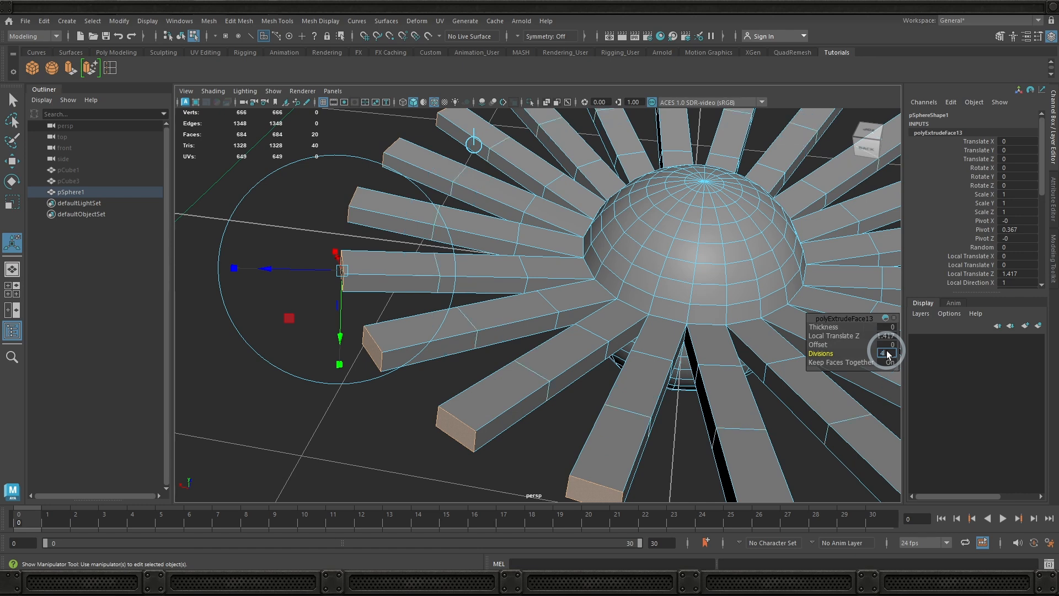
{"action": "type", "text": "4"}
{"action": "key", "text": "Return"}
{"action": "type", "text": "6"}
{"action": "key", "text": "Return"}
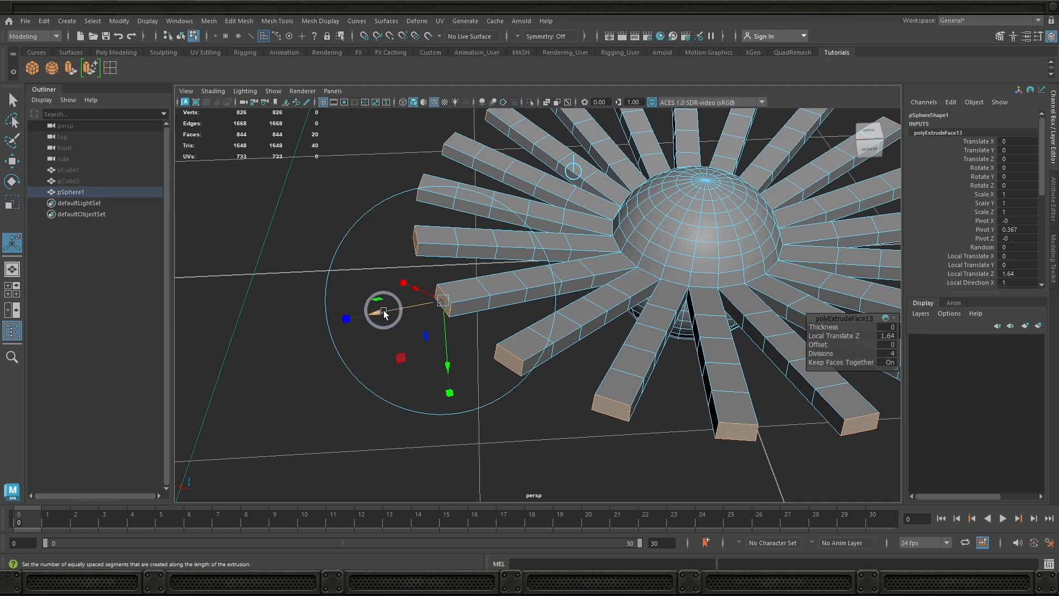
- Shift the spokes' outer end faces to a Local Translate X of 0.107 and rotate them to twist the spokes
{"action": "left_click_drag", "start_coordinate": [375, 314], "coordinate": [402, 290]}
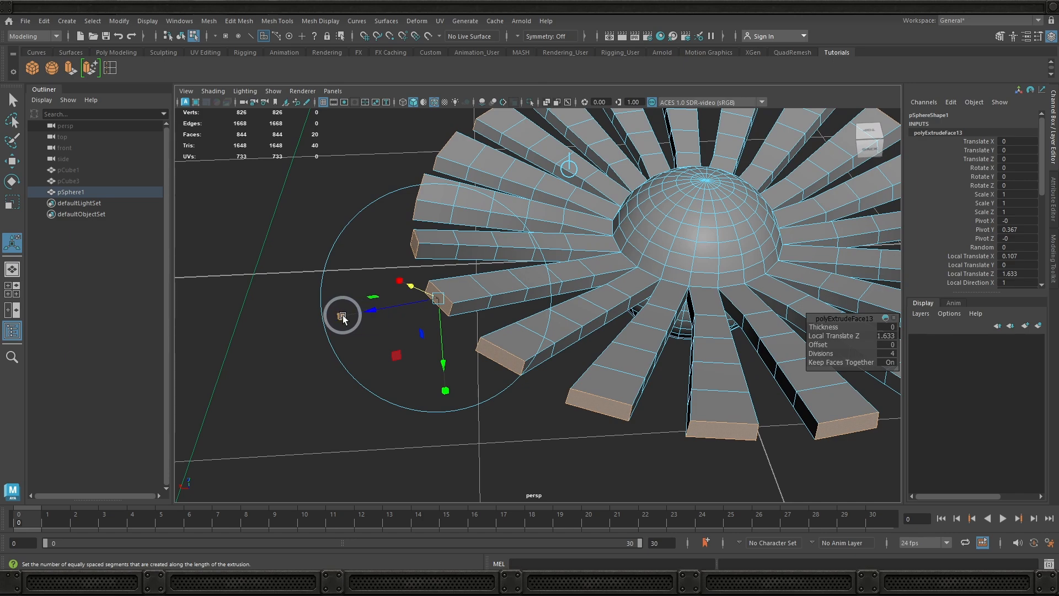
{"action": "left_click_drag", "start_coordinate": [340, 237], "coordinate": [284, 395]}
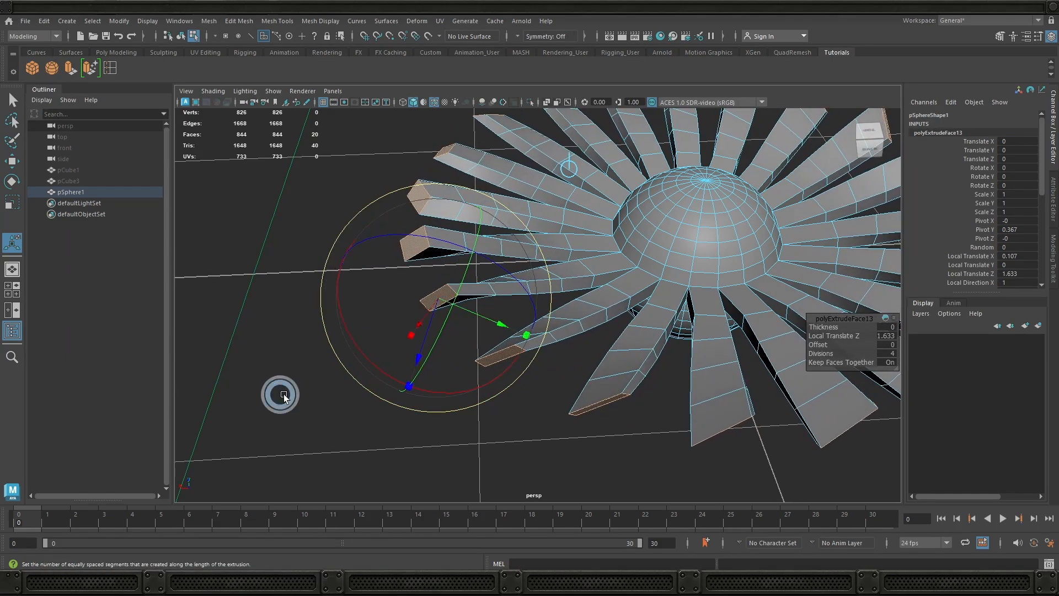
{"action": "left_click_drag", "start_coordinate": [425, 371], "coordinate": [756, 347], "text": "alt"}
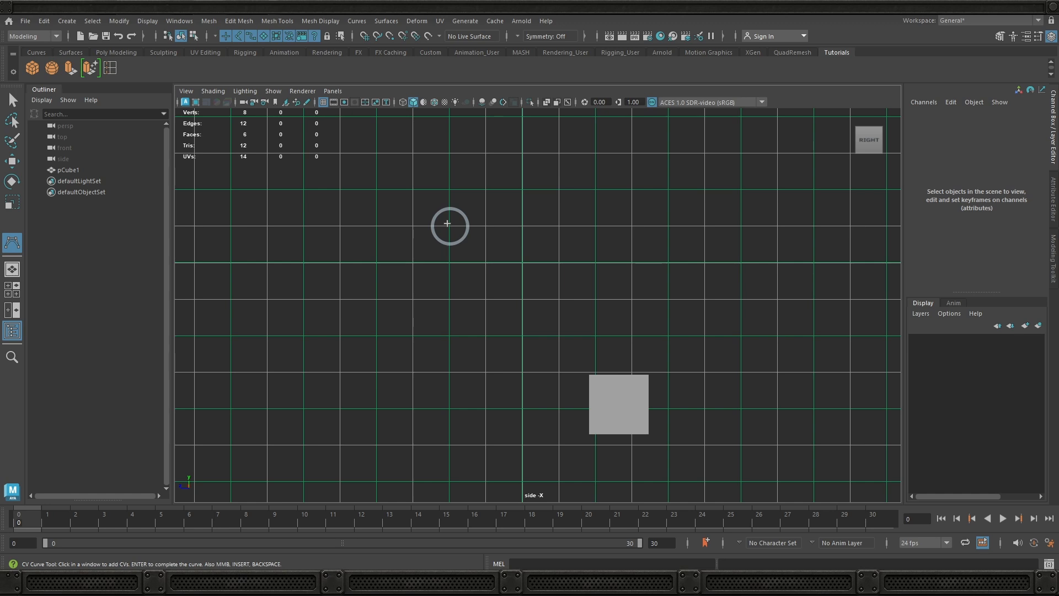
- Draw a five-point CV curve in the side view, rising from the cube's top face and bending away from it
{"action": "left_click", "coordinate": [621, 373]}
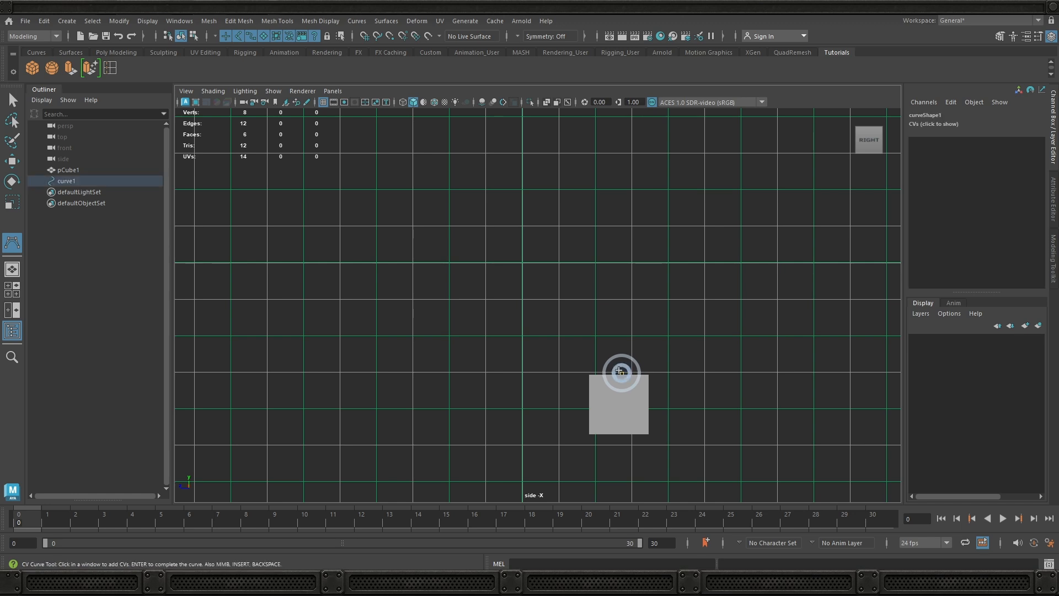
{"action": "left_click", "coordinate": [618, 309]}
{"action": "left_click", "coordinate": [528, 277]}
{"action": "left_click", "coordinate": [443, 243]}
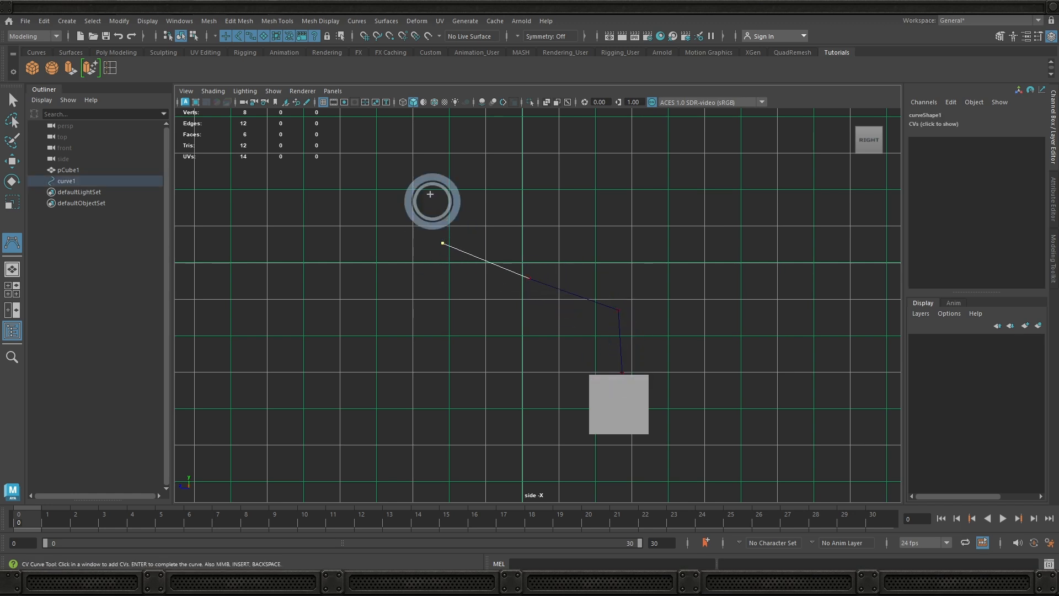
{"action": "left_click", "coordinate": [406, 156]}
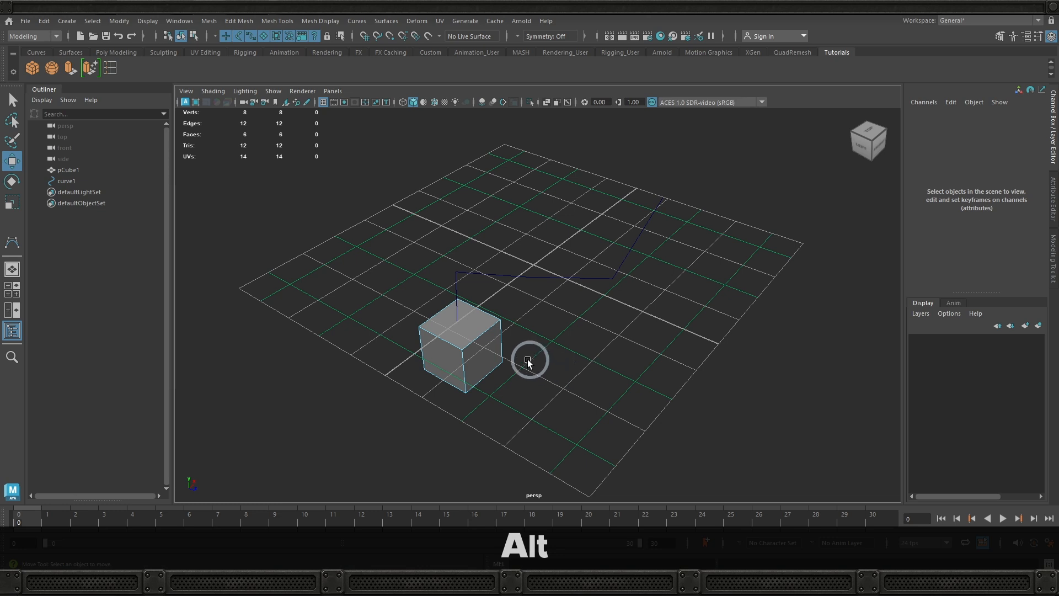
- Extrude the cube's top face along the drawn curve
{"action": "left_click", "coordinate": [460, 329]}
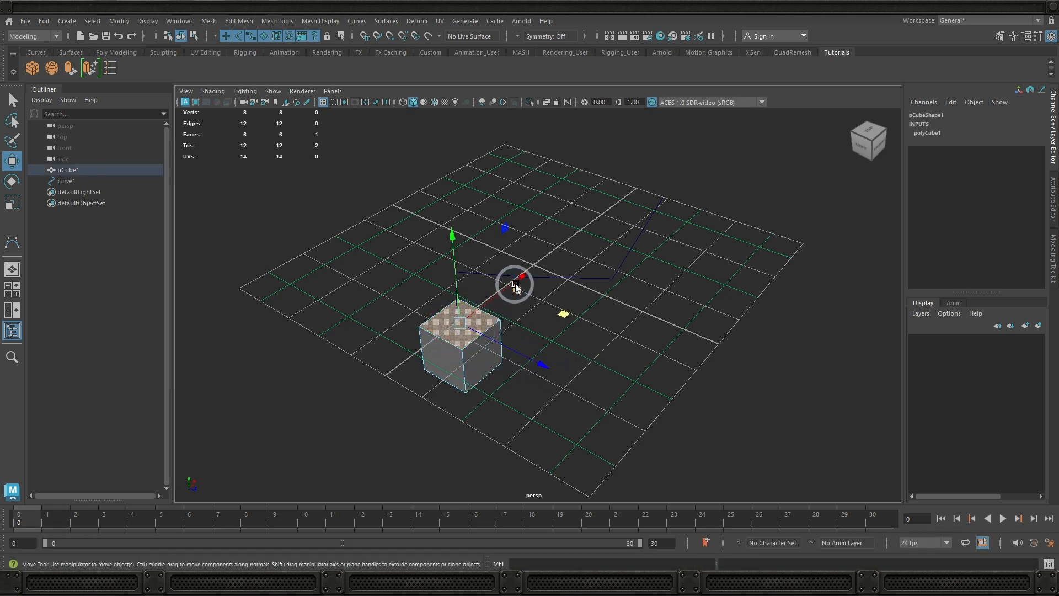
{"action": "left_click", "coordinate": [554, 277], "text": "shift"}
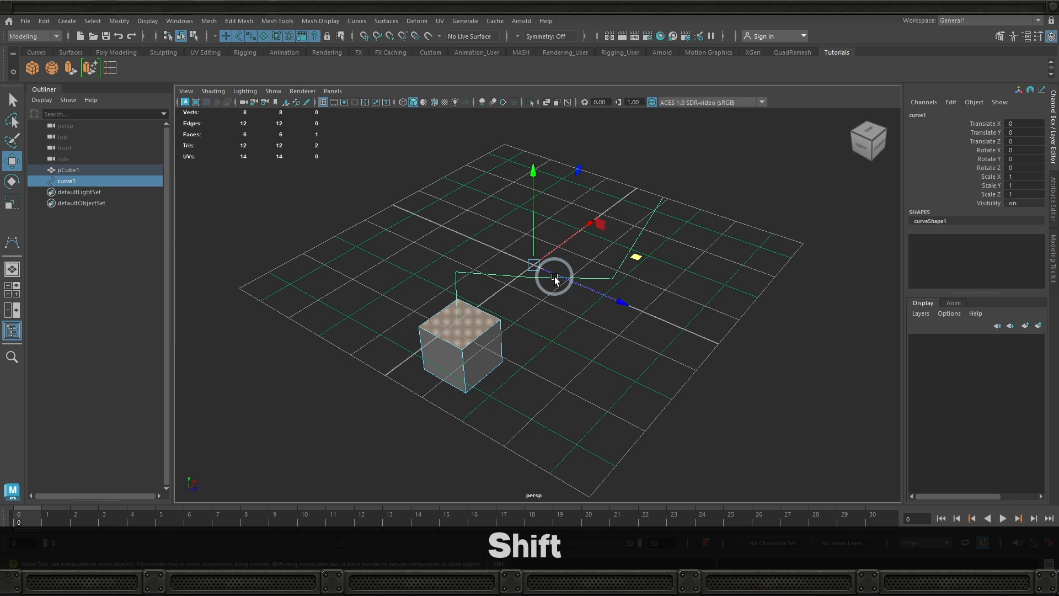
{"action": "left_click", "coordinate": [243, 24]}
{"action": "left_click", "coordinate": [258, 129]}
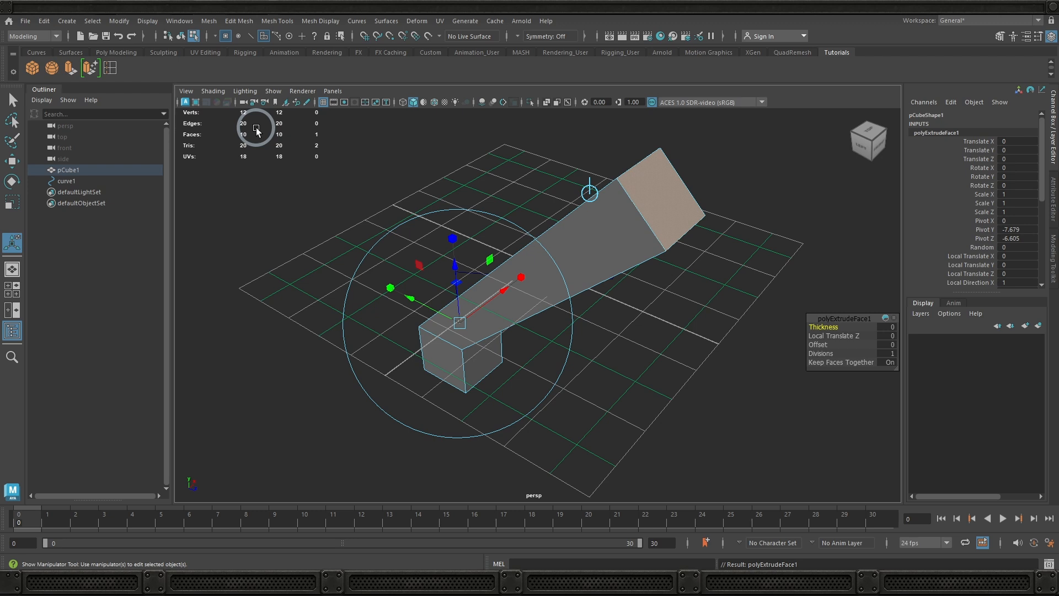
- Set the curve extrusion's Divisions to 8 and try adjusting its additional extrude attributes
{"action": "left_click", "coordinate": [825, 353]}
{"action": "middle_click_drag", "start_coordinate": [825, 353], "coordinate": [871, 349]}
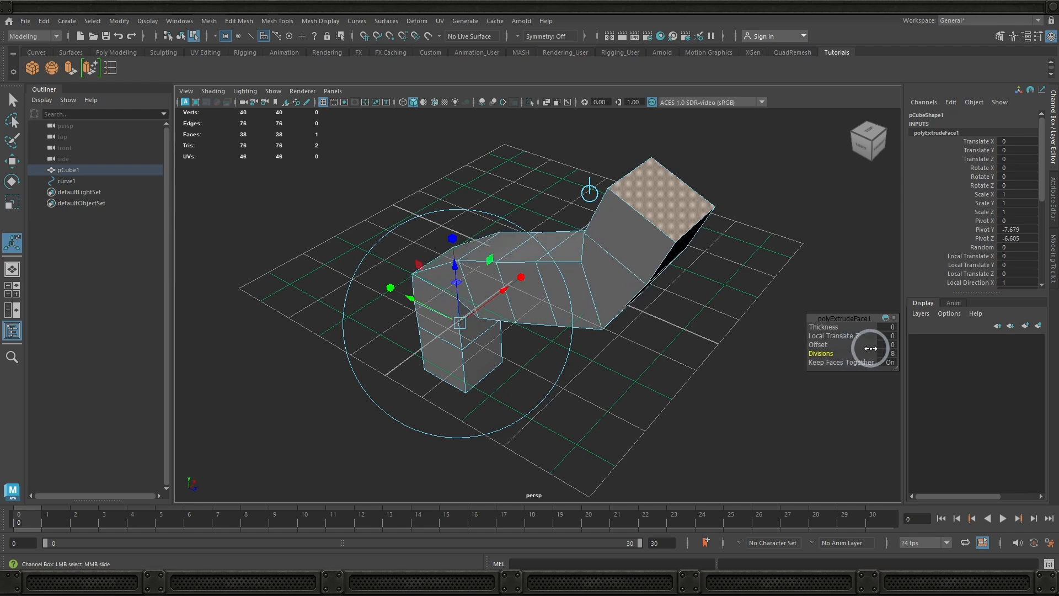
{"action": "left_click_drag", "start_coordinate": [572, 347], "coordinate": [598, 329], "text": "alt"}
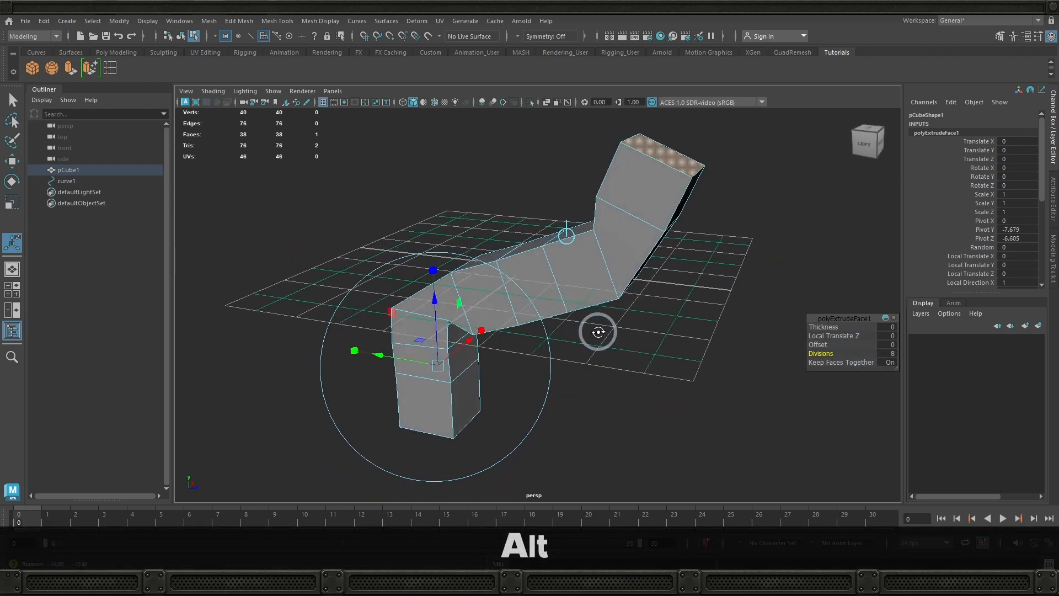
{"action": "scroll", "coordinate": [976, 259], "scroll_direction": "down", "scroll_amount": 5}
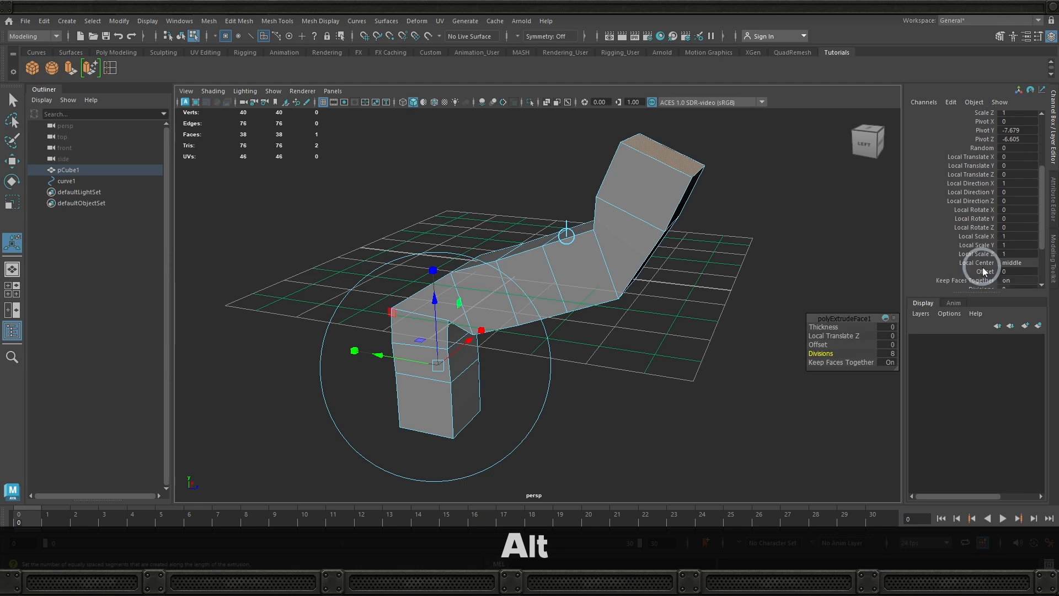
{"action": "left_click", "coordinate": [984, 272]}
{"action": "middle_click_drag", "start_coordinate": [733, 276], "coordinate": [752, 278]}
{"action": "left_click", "coordinate": [981, 257]}
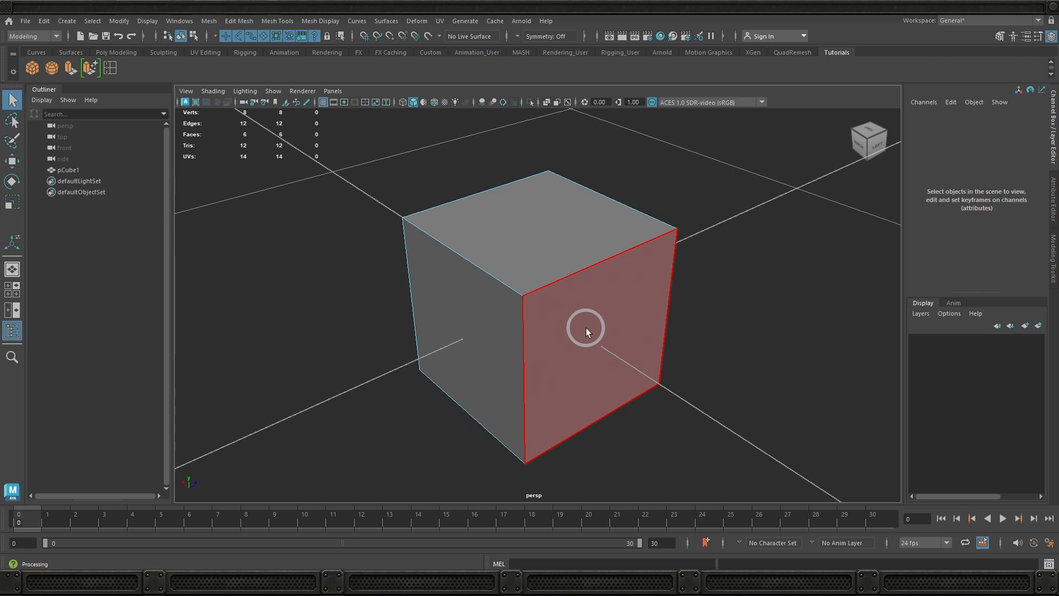
- Extrude the cube's side face twice, pulling only the second extrusion out to a Local Translate Z of 0.68
{"action": "key", "text": "ctrl+e"}
{"action": "key", "text": "ctrl+e"}
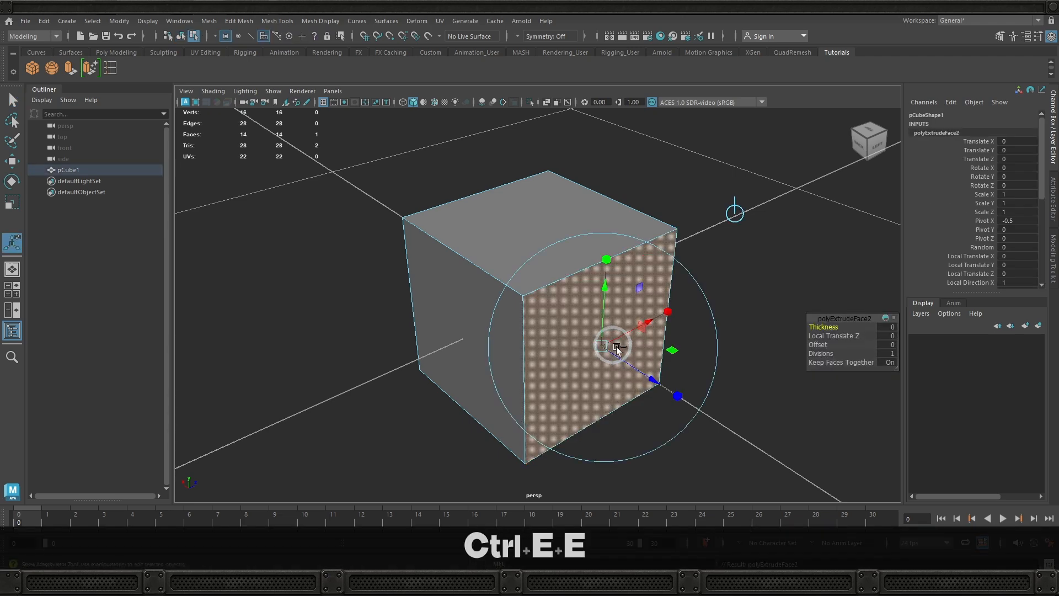
{"action": "left_click_drag", "start_coordinate": [644, 370], "coordinate": [673, 336]}
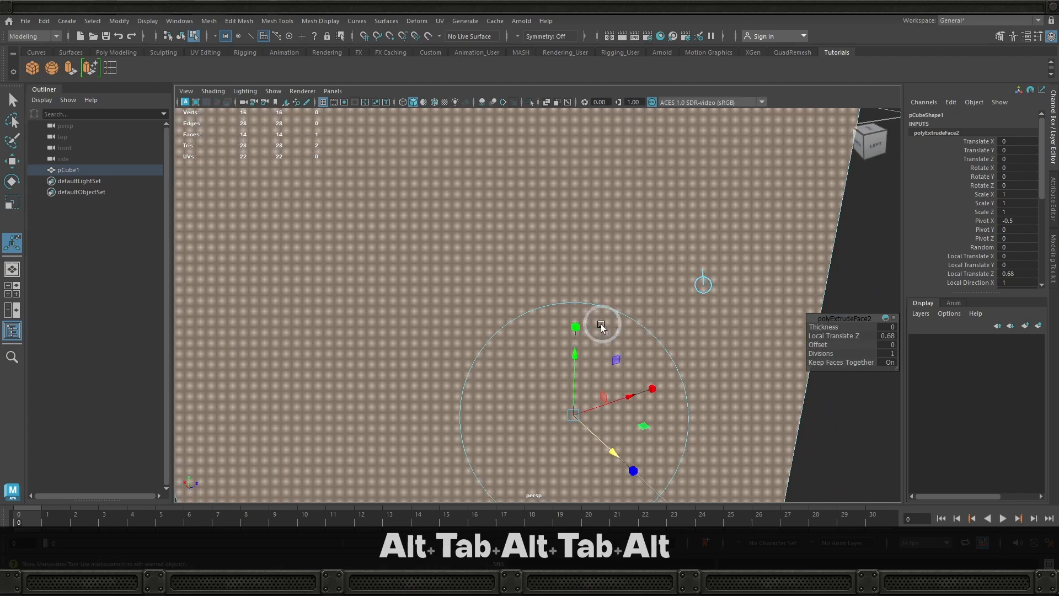
{"action": "middle_click_drag", "start_coordinate": [603, 326], "coordinate": [610, 349], "text": "alt"}
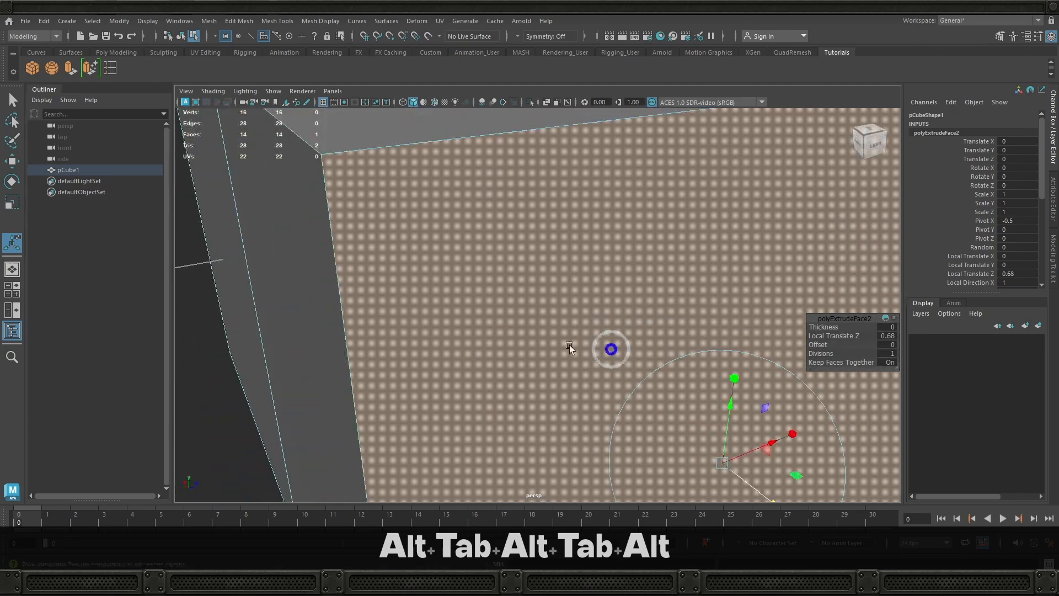
{"action": "right_click_drag", "start_coordinate": [520, 332], "coordinate": [676, 336], "text": "alt"}
{"action": "left_click_drag", "start_coordinate": [675, 336], "coordinate": [718, 327], "text": "alt"}
{"action": "right_click_drag", "start_coordinate": [718, 327], "coordinate": [81, 250], "text": "alt"}
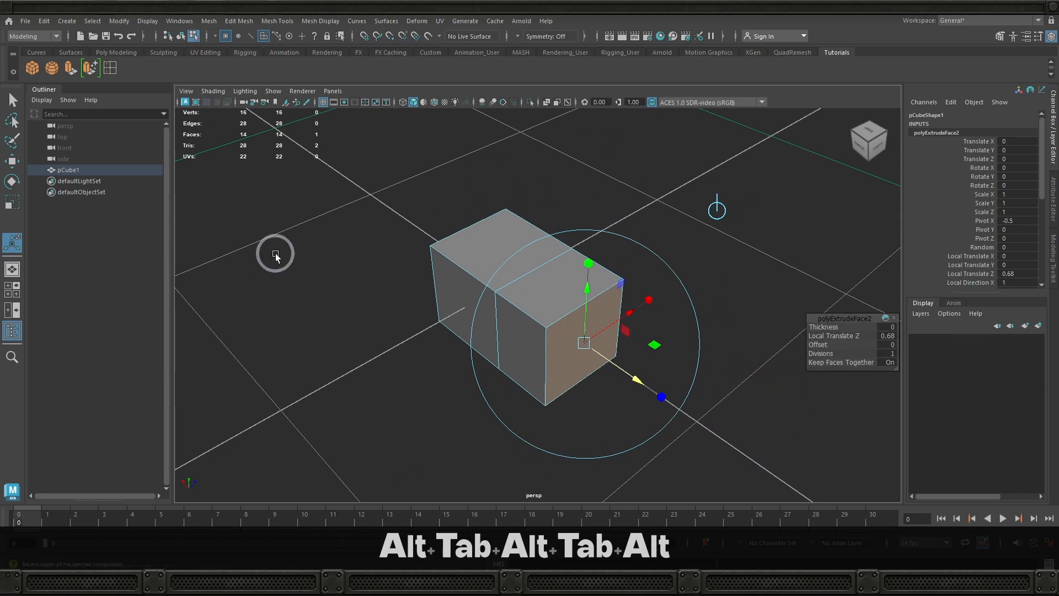
- Try extruding the block's end face twice more with a Local Translate Z of 0.476, and undo the pull
{"action": "key", "text": "ctrl+e"}
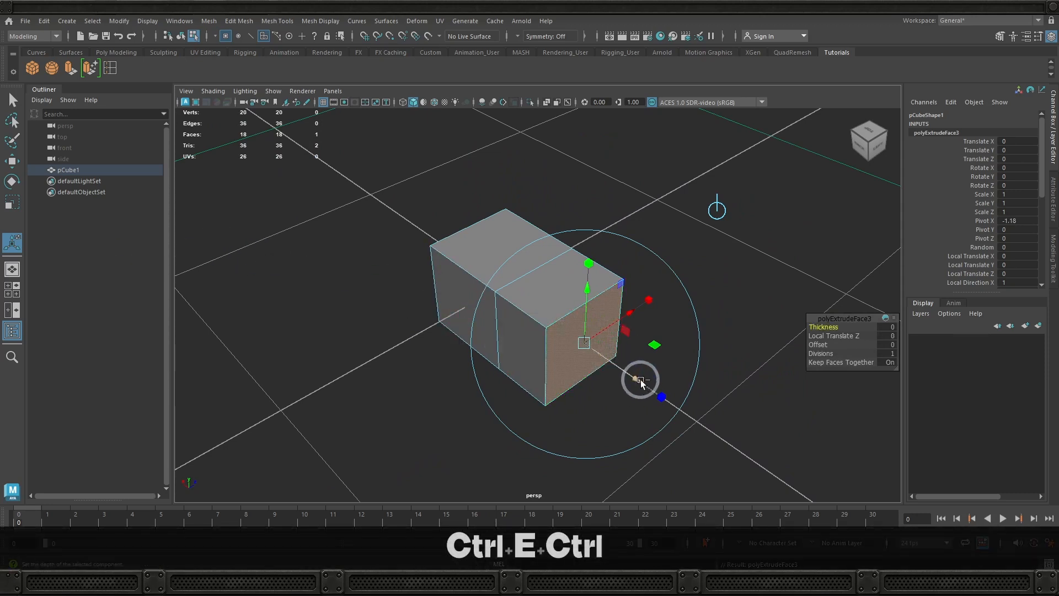
{"action": "key", "text": "ctrl+e"}
{"action": "left_click_drag", "start_coordinate": [639, 379], "coordinate": [679, 409]}
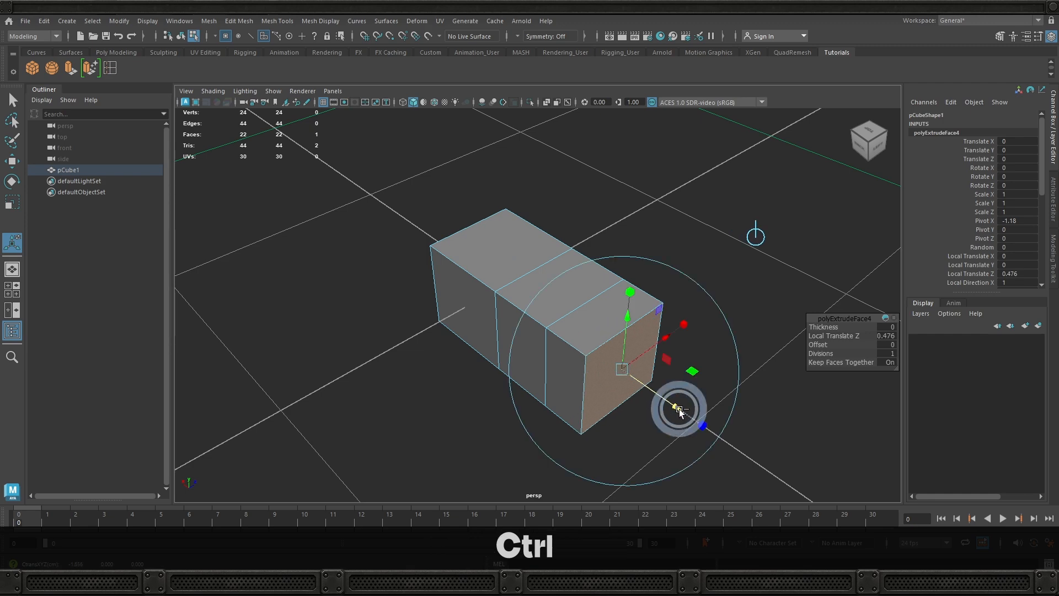
{"action": "key", "text": "ctrl+z"}
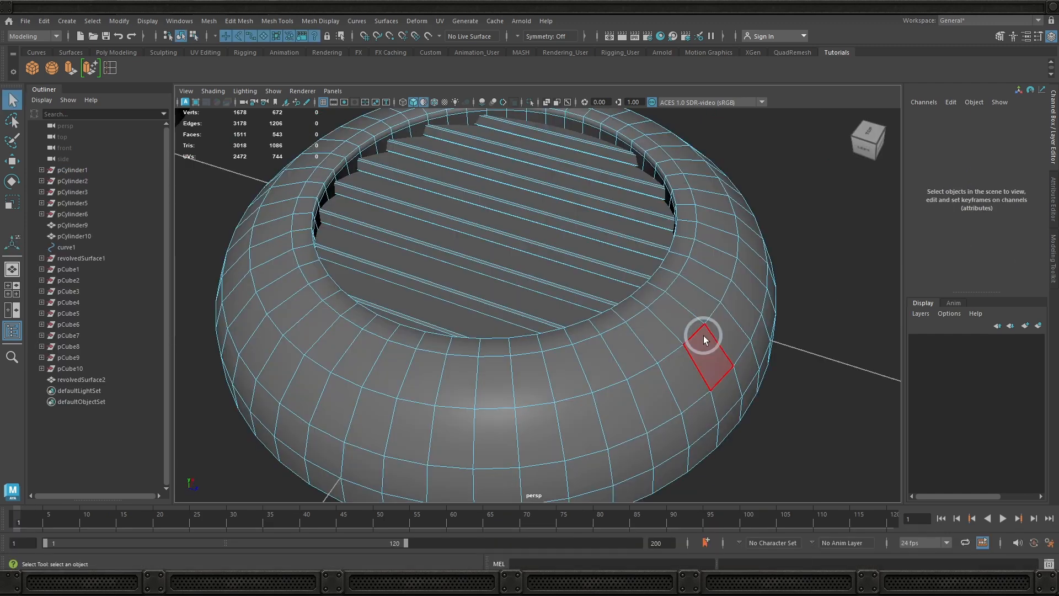
- Extrude the full loop of faces around the rounded ring's outer slope inward to a Local Translate Z of -0.049
{"action": "left_click", "coordinate": [686, 373]}
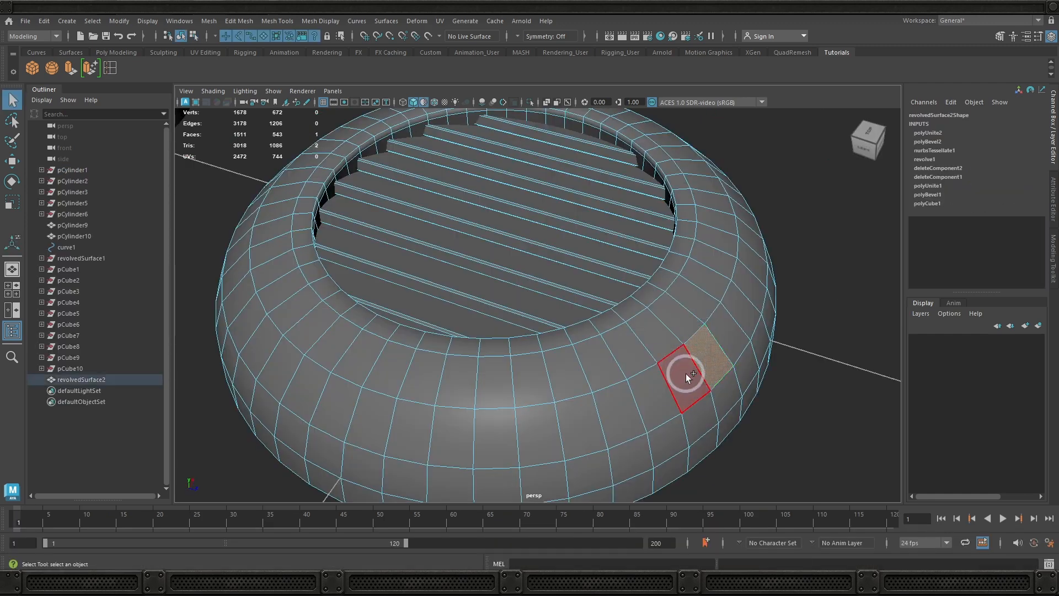
{"action": "double_click", "coordinate": [686, 372]}
{"action": "key", "text": "ctrl+e"}
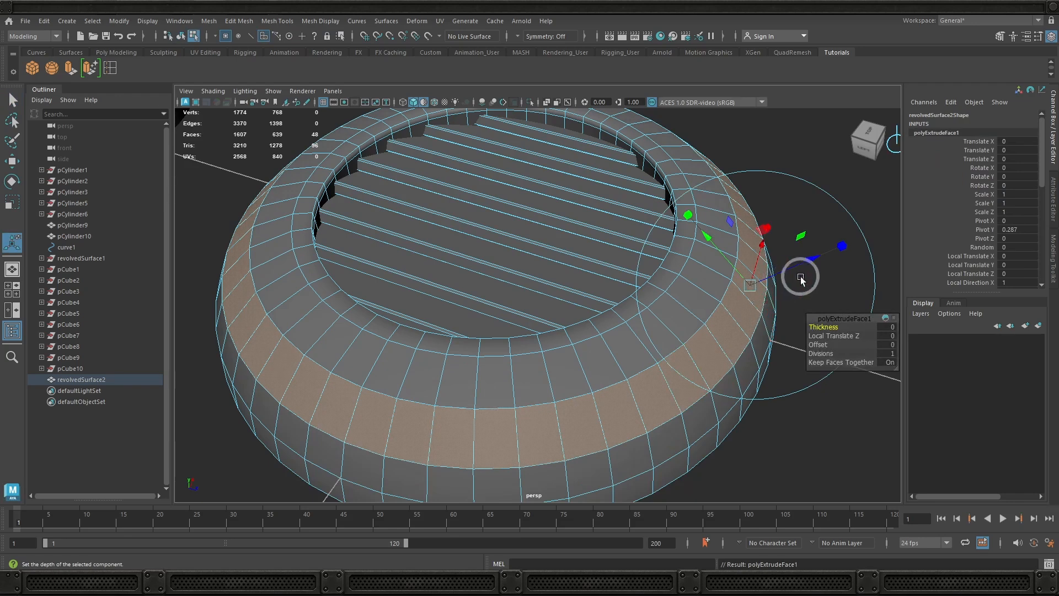
{"action": "left_click_drag", "start_coordinate": [812, 257], "coordinate": [795, 259]}
{"action": "left_click_drag", "start_coordinate": [747, 339], "coordinate": [714, 349], "text": "alt"}
{"action": "left_click_drag", "start_coordinate": [771, 214], "coordinate": [775, 208]}
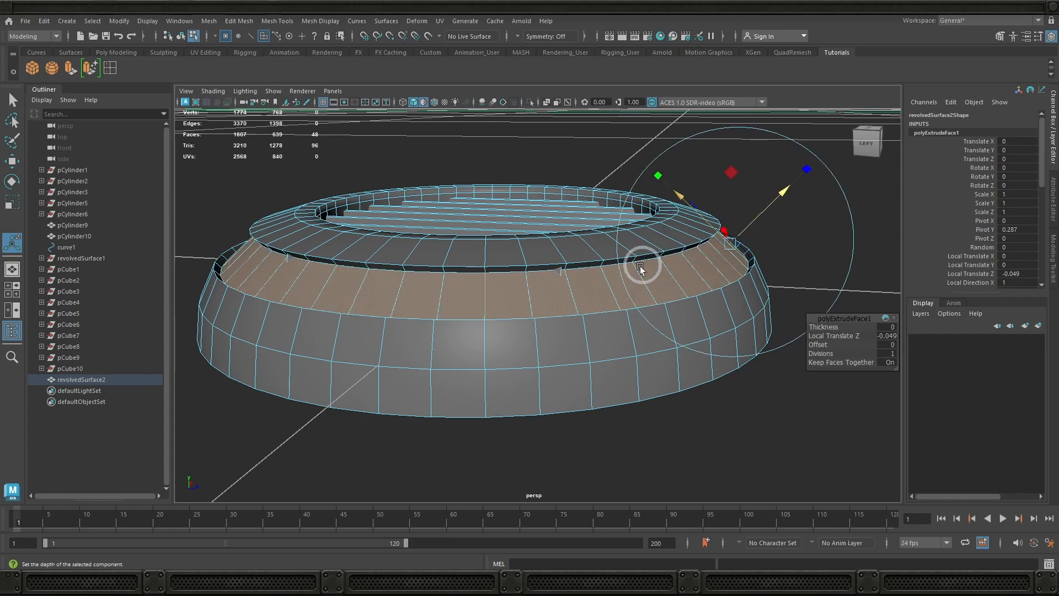
- Set the face loop extrusion's Local Translate Z to about -0.021, preview the ring smoothed, and clear the selection
{"action": "left_click_drag", "start_coordinate": [643, 259], "coordinate": [406, 338], "text": "alt"}
{"action": "left_click_drag", "start_coordinate": [349, 294], "coordinate": [343, 294]}
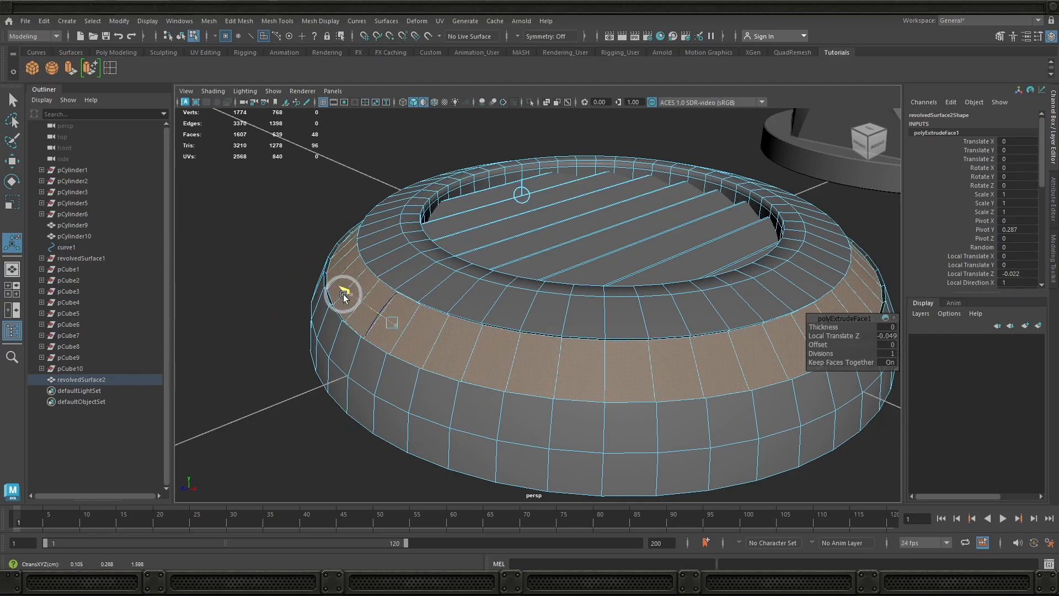
{"action": "mouse_move", "coordinate": [496, 347]}
{"action": "left_mouse_down", "text": "alt"}
{"action": "mouse_move", "coordinate": [477, 338]}
{"action": "mouse_move", "coordinate": [406, 352]}
{"action": "mouse_move", "coordinate": [449, 409]}
{"action": "mouse_move", "coordinate": [527, 338]}
{"action": "mouse_move", "coordinate": [494, 341]}
{"action": "left_mouse_up", "text": "alt"}
{"action": "key", "text": "3"}
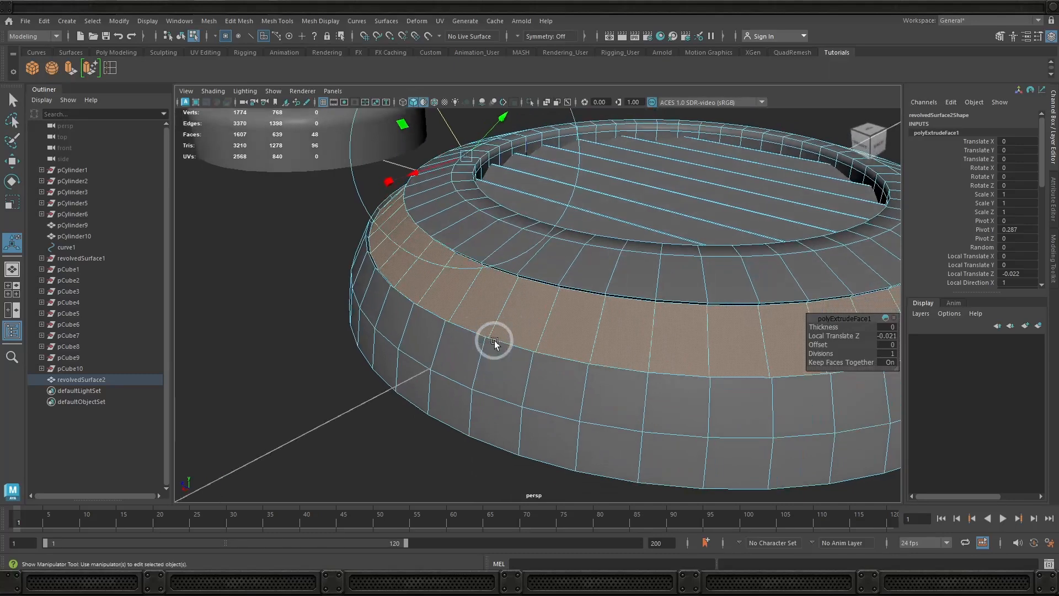
{"action": "left_click", "coordinate": [275, 279]}
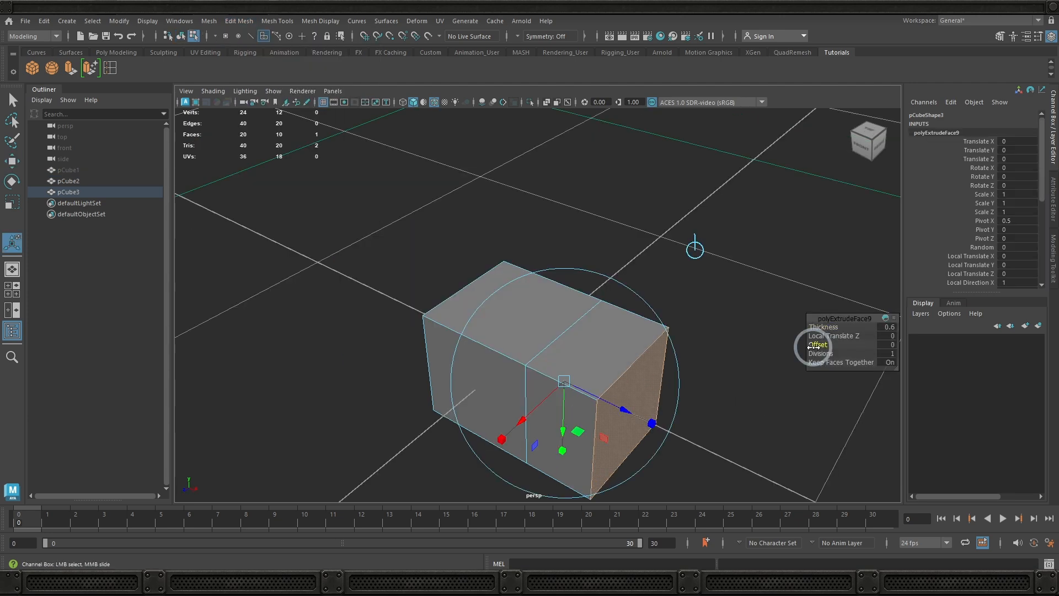
- Set the Offset of the cube's end-face extrusion to -0.2 to flare the end outward
{"action": "left_click_drag", "start_coordinate": [815, 342], "coordinate": [812, 347]}
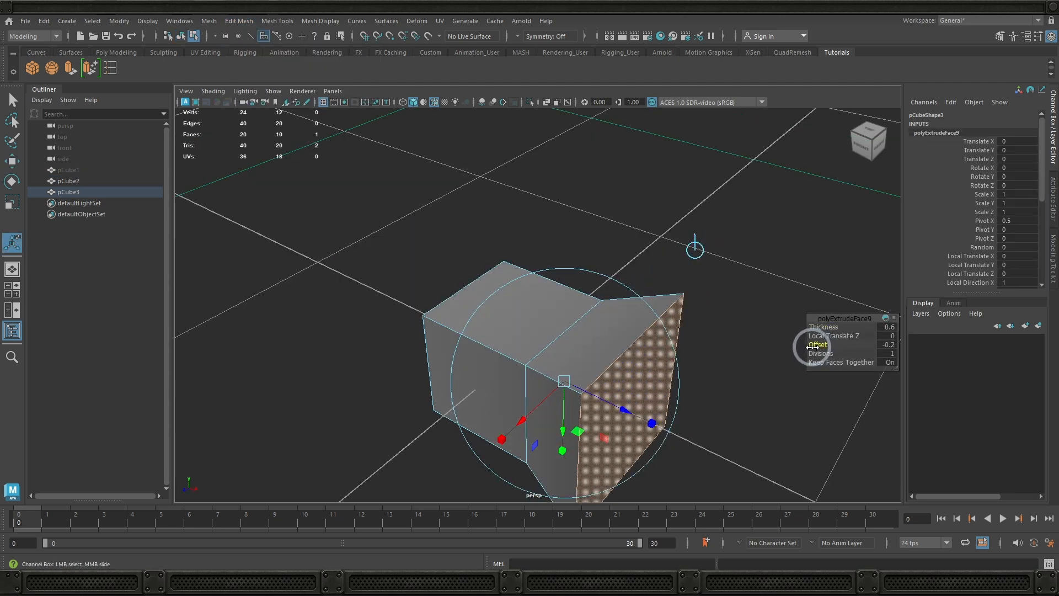
{"action": "left_click_drag", "start_coordinate": [687, 408], "coordinate": [657, 369], "text": "alt"}
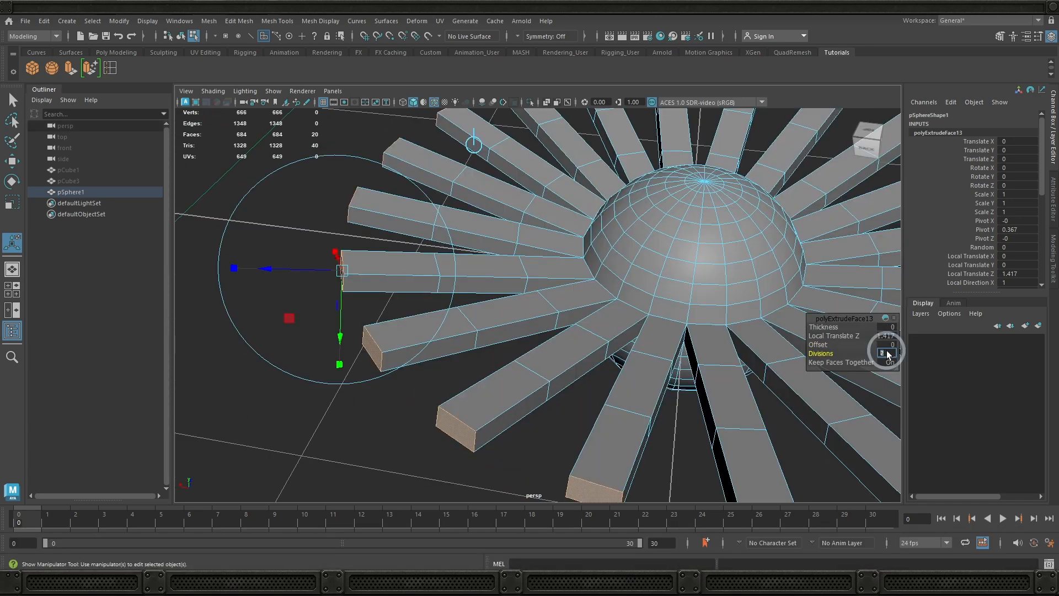
- Set the Divisions of the sphere's spoke extrusion to 6
{"action": "key", "text": "Return"}
{"action": "type", "text": "6"}
{"action": "key", "text": "Return"}
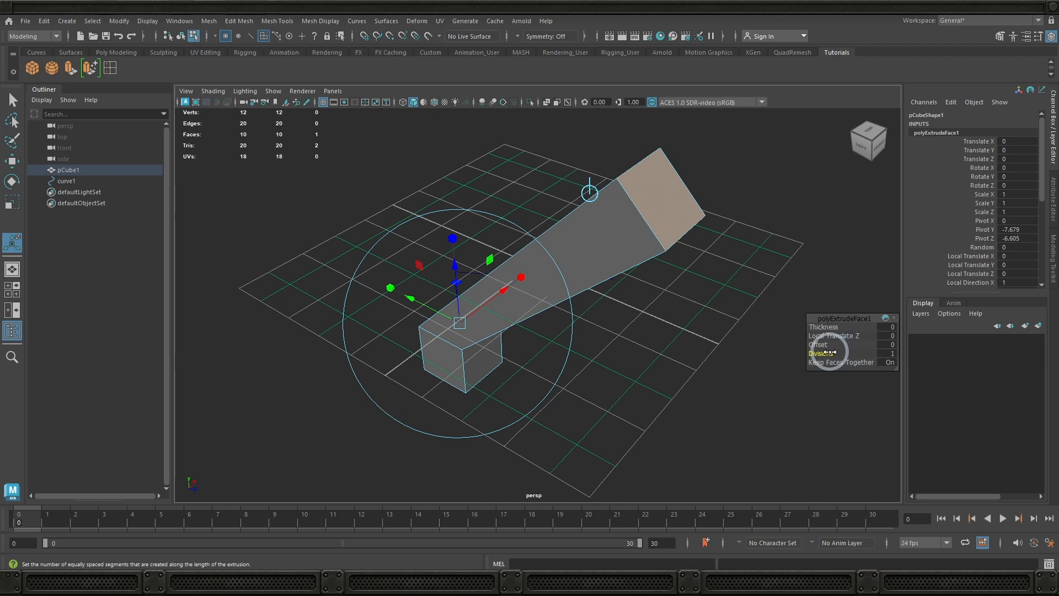
- Raise the Divisions of the cube's extrusion along the curve to 8 so it follows the bends
{"action": "left_click_drag", "start_coordinate": [830, 352], "coordinate": [870, 348]}
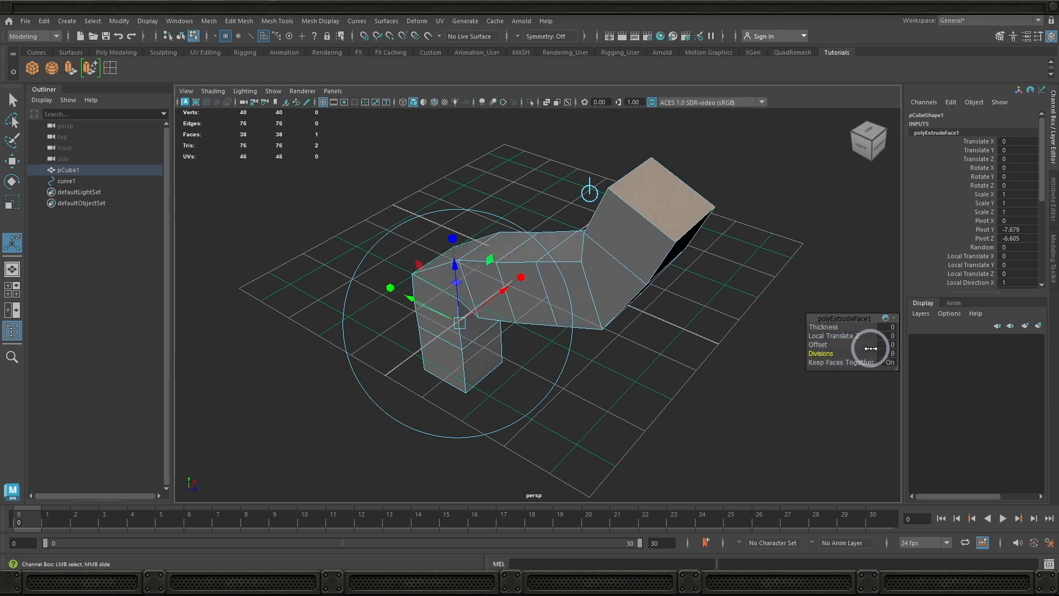
{"action": "left_click_drag", "start_coordinate": [572, 347], "coordinate": [598, 331], "text": "alt"}
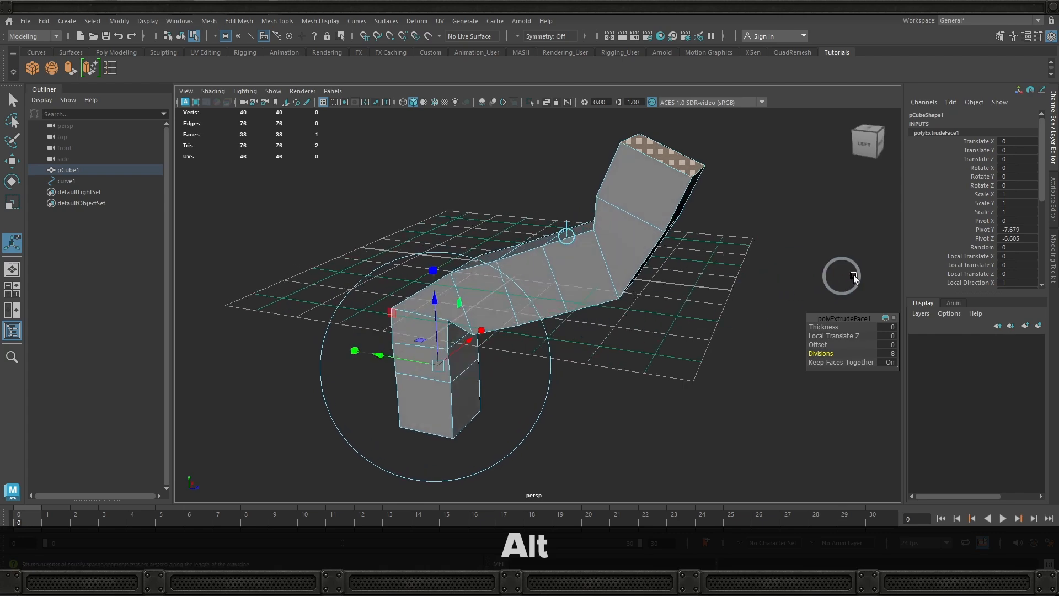
{"action": "scroll", "coordinate": [981, 260], "scroll_direction": "down", "scroll_amount": 5}
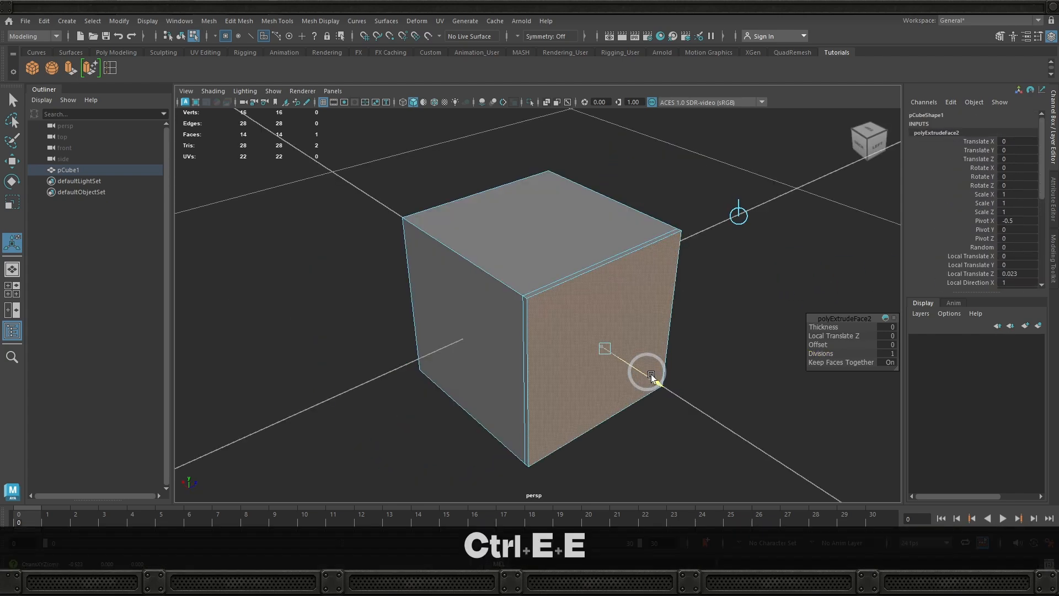
- Pull the cube's doubly extruded side face out to a Local Translate Z of 0.68
{"action": "left_click_drag", "start_coordinate": [638, 366], "coordinate": [674, 336]}
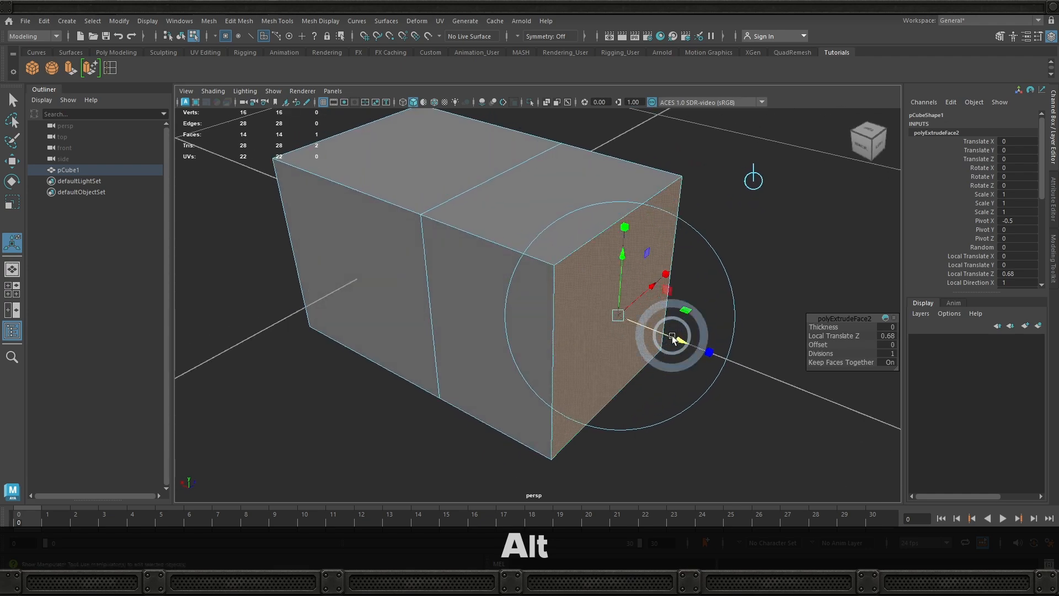